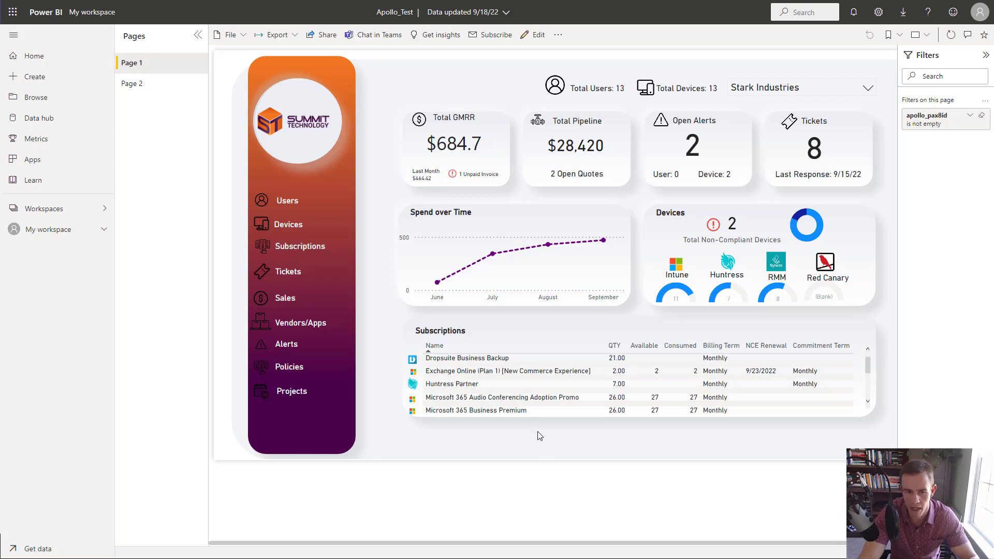
- Show the report's Page 2 and sort the device table by Syncro Agent, then RedCanary
click(174, 95)
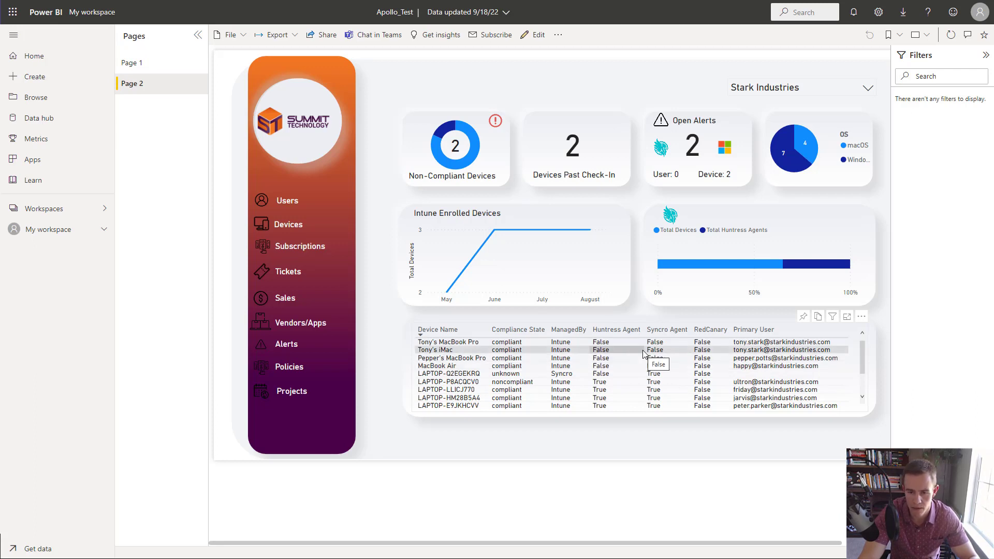
click(665, 332)
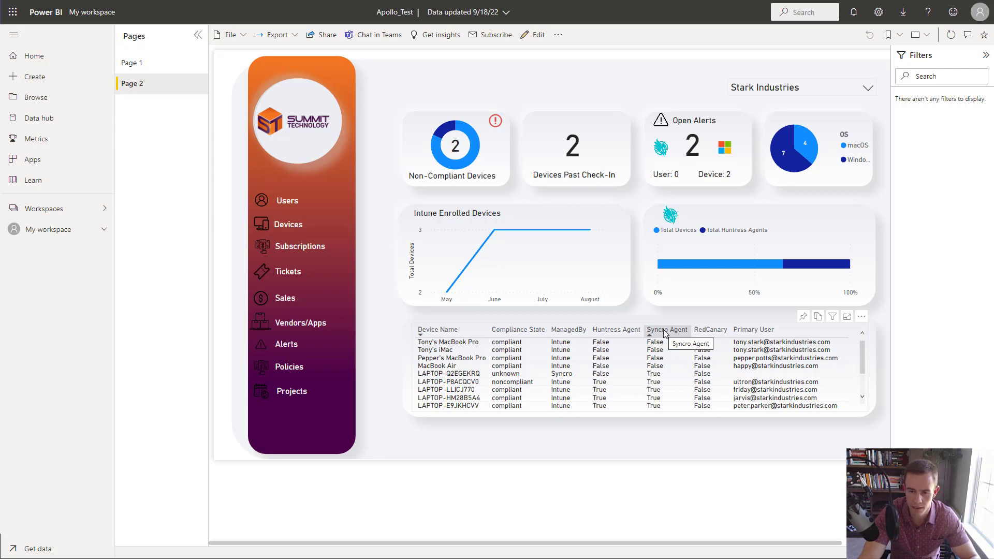
click(719, 331)
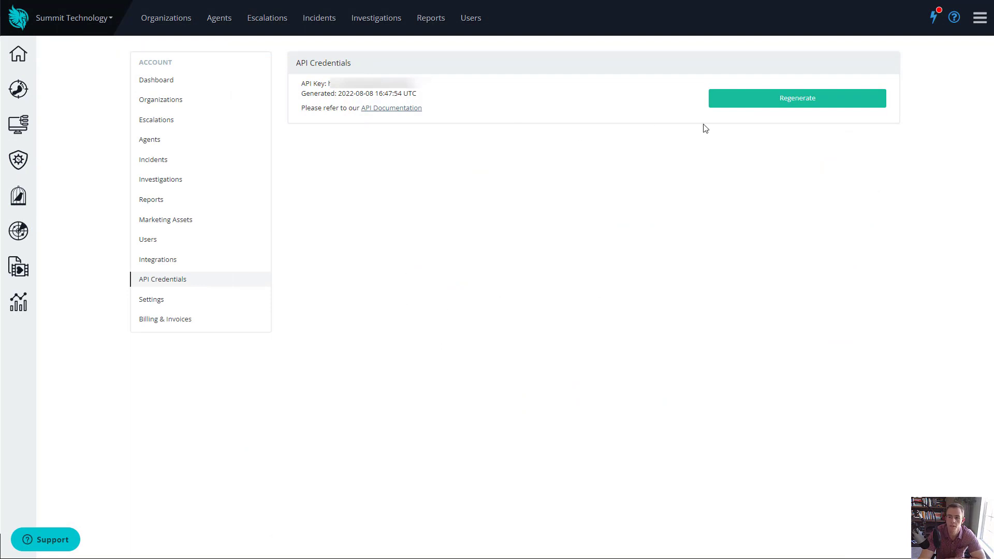
click(982, 19)
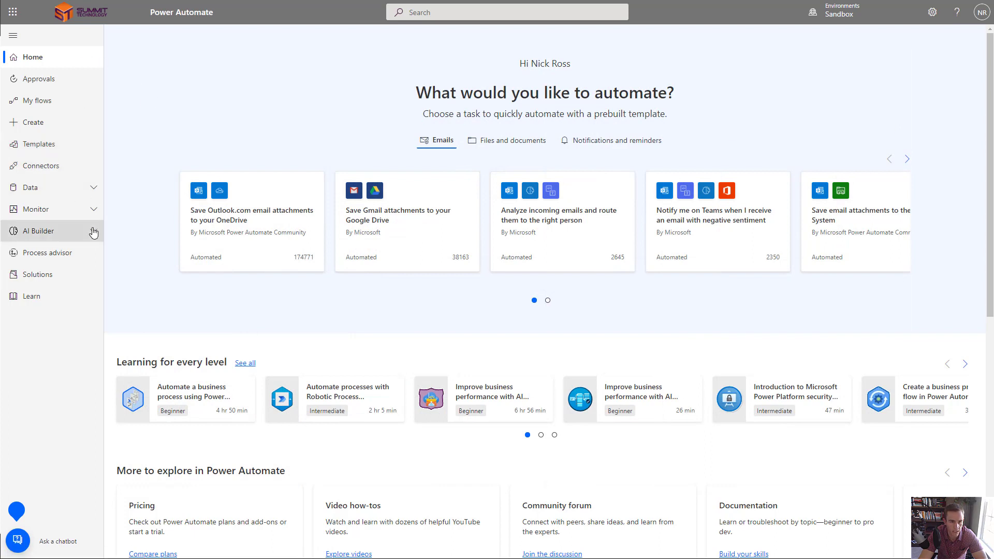
- Create a blank custom connector named 'Huntress API' from the Custom connectors list
click(67, 189)
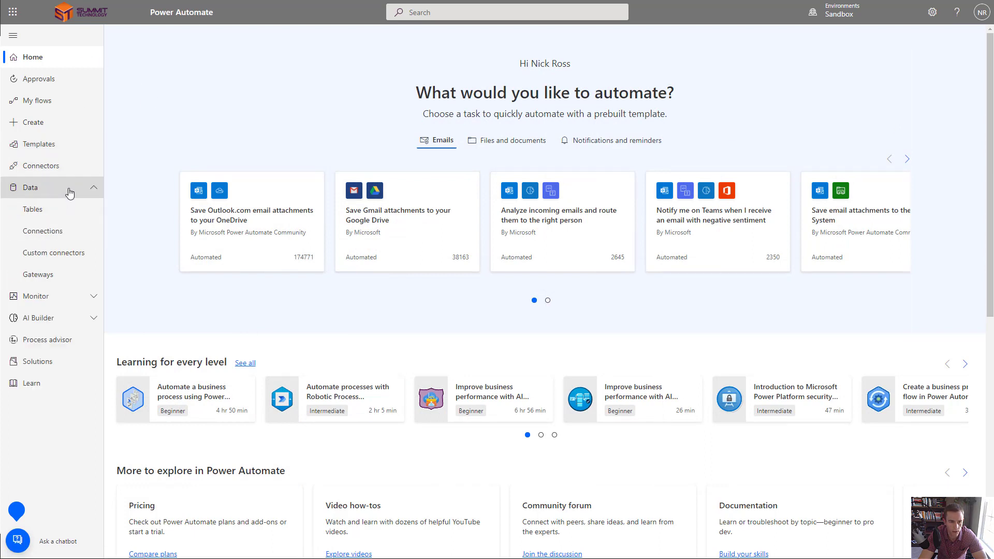
click(63, 254)
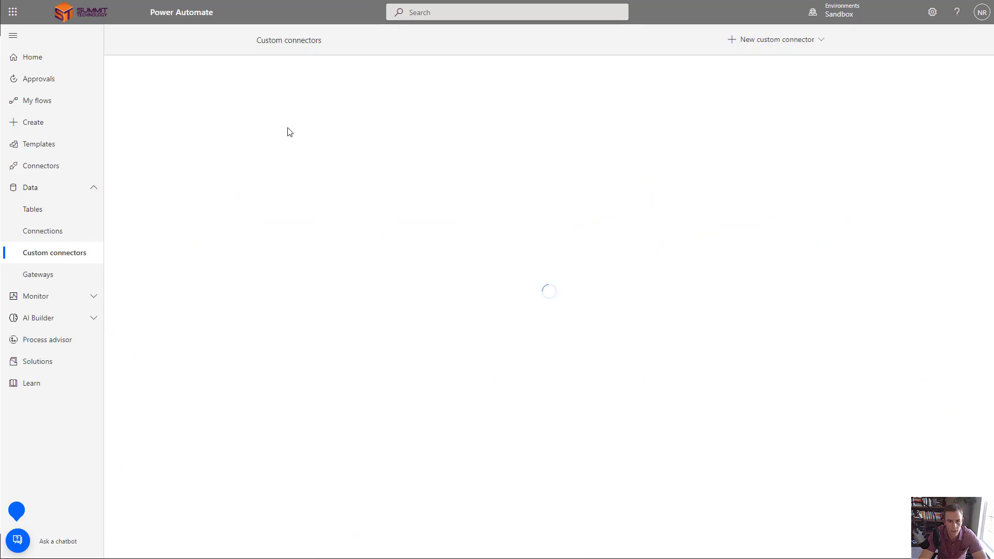
click(780, 42)
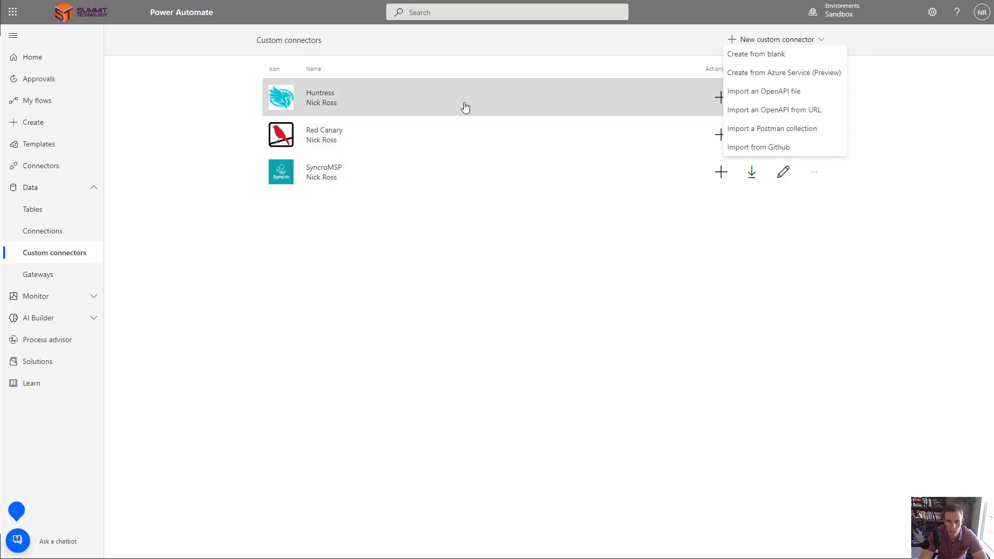
click(822, 56)
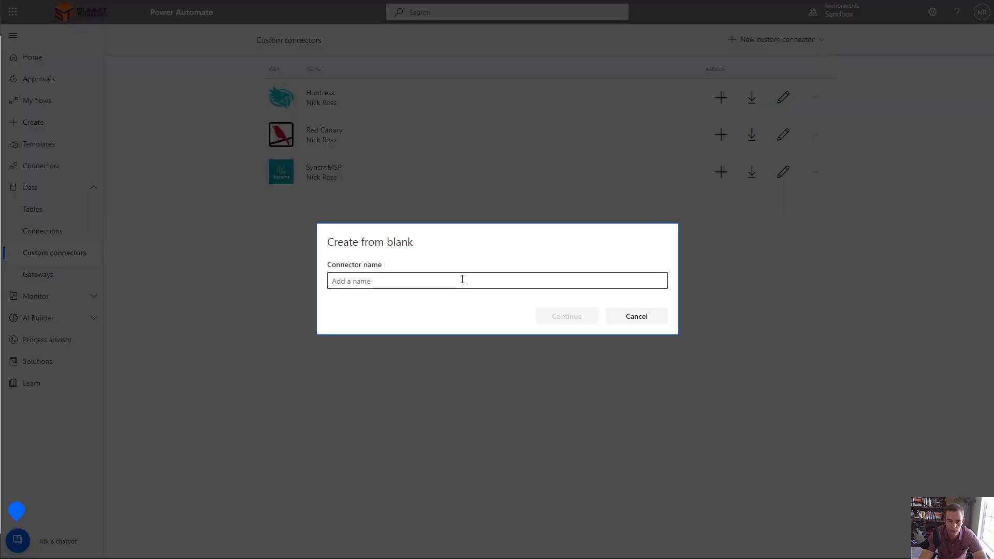
text(Huntr)
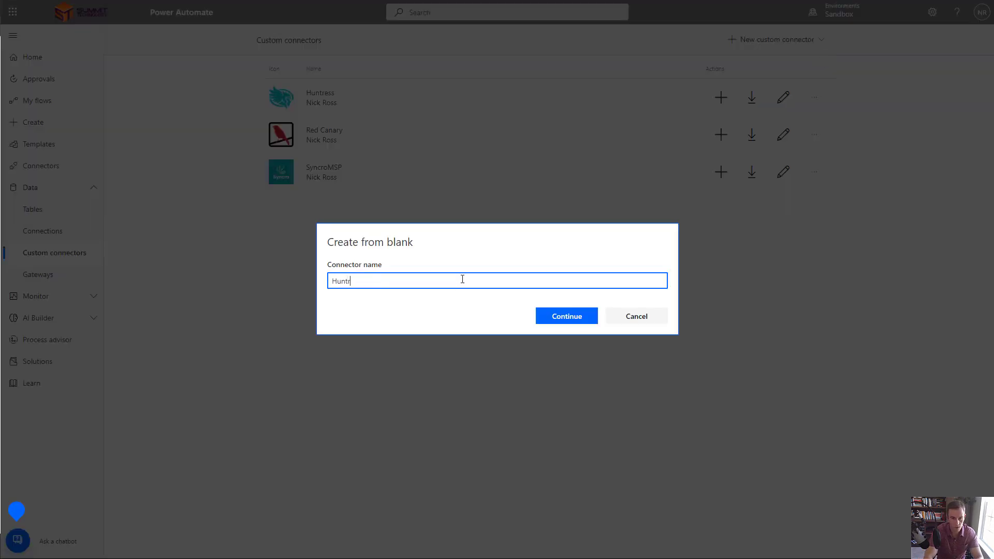
text(ess API)
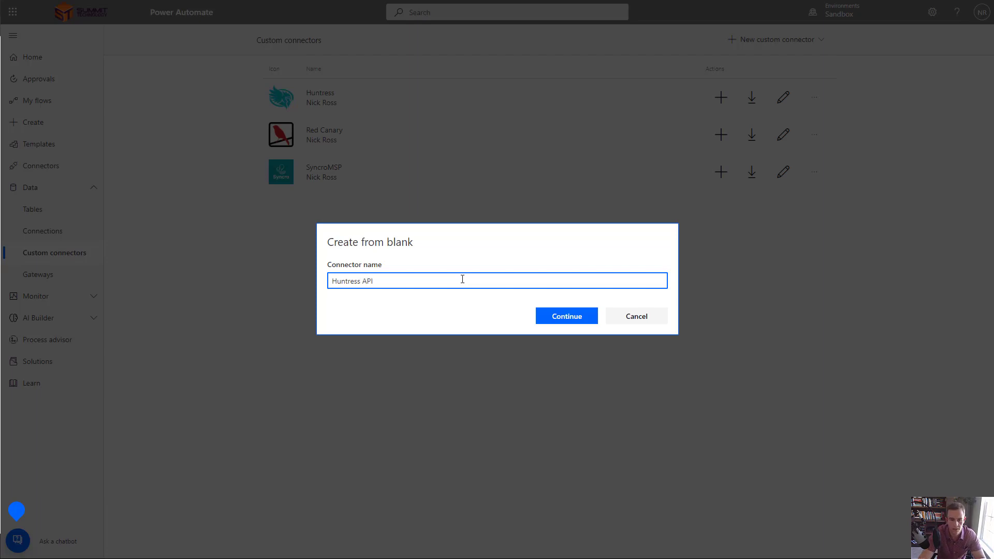
click(562, 319)
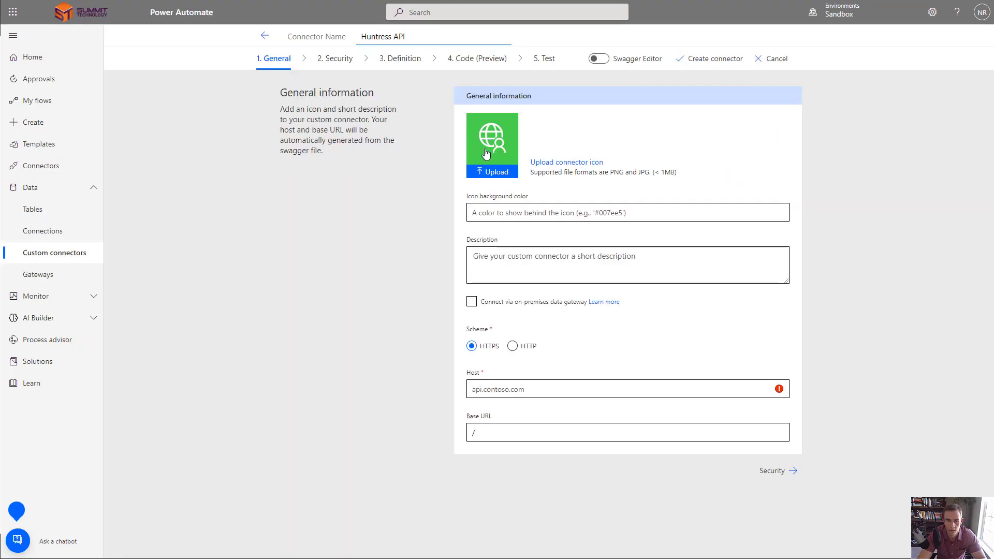
- Upload the Huntress logo image file as the connector's icon
click(485, 154)
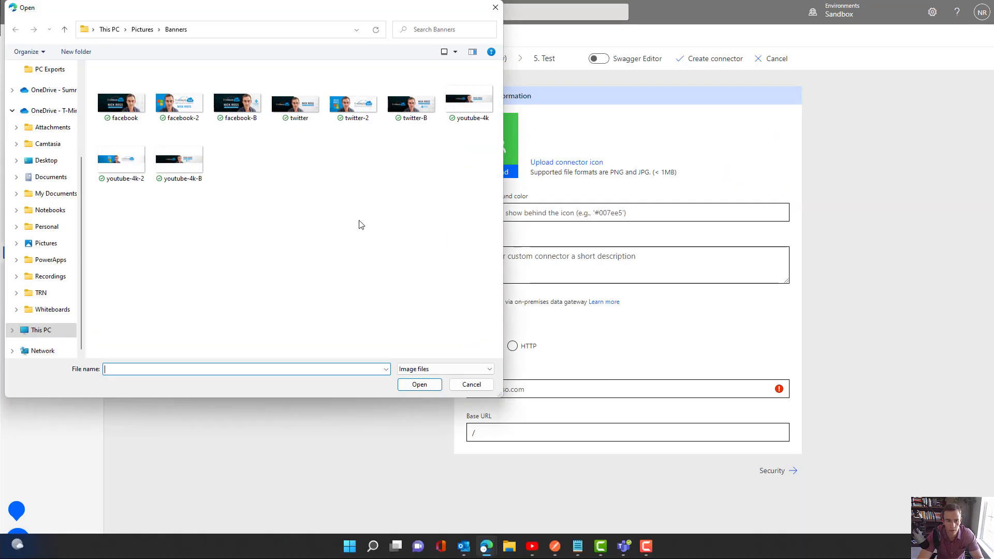
double_click(120, 155)
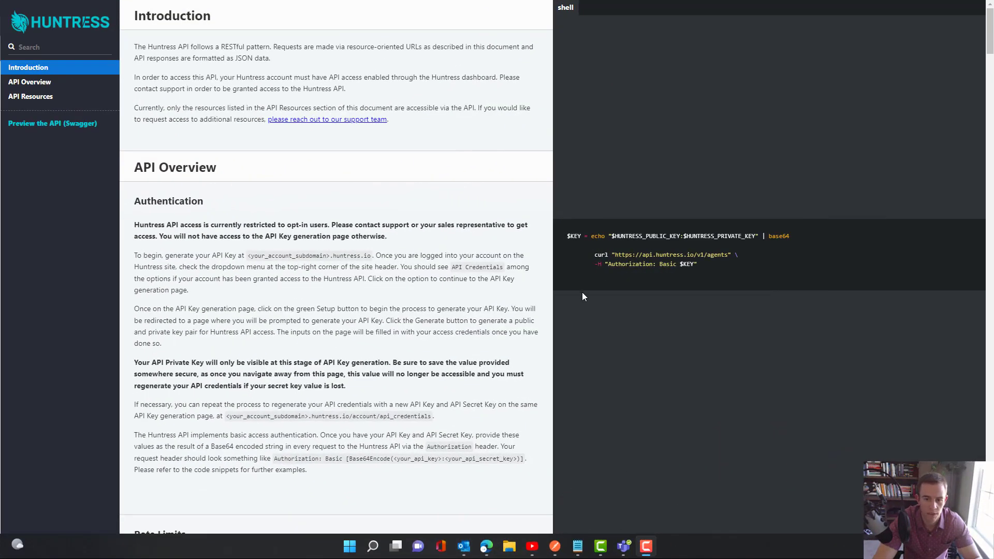
- Pick out the api.huntress.io host from the API Resources curl example, then return to the connector
click(50, 98)
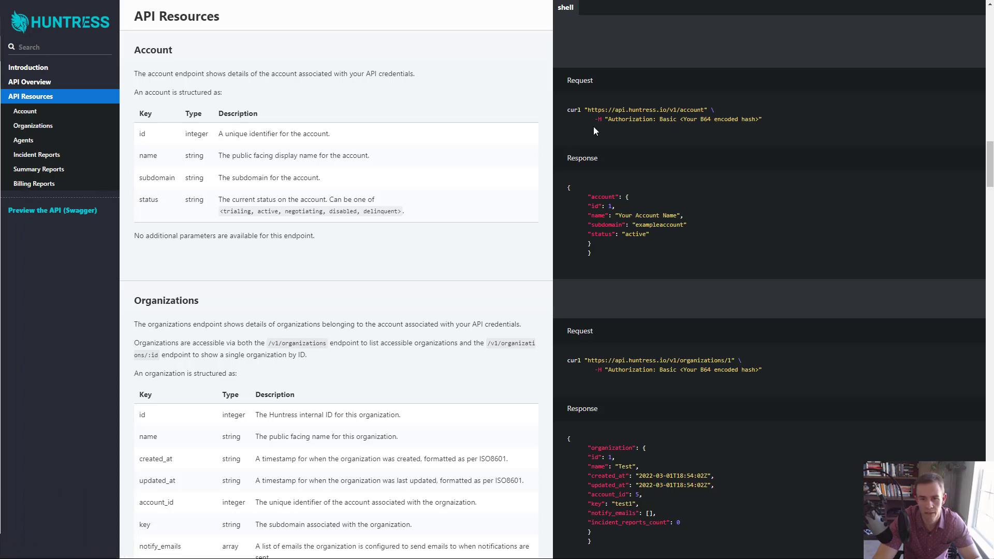
double_click(614, 110)
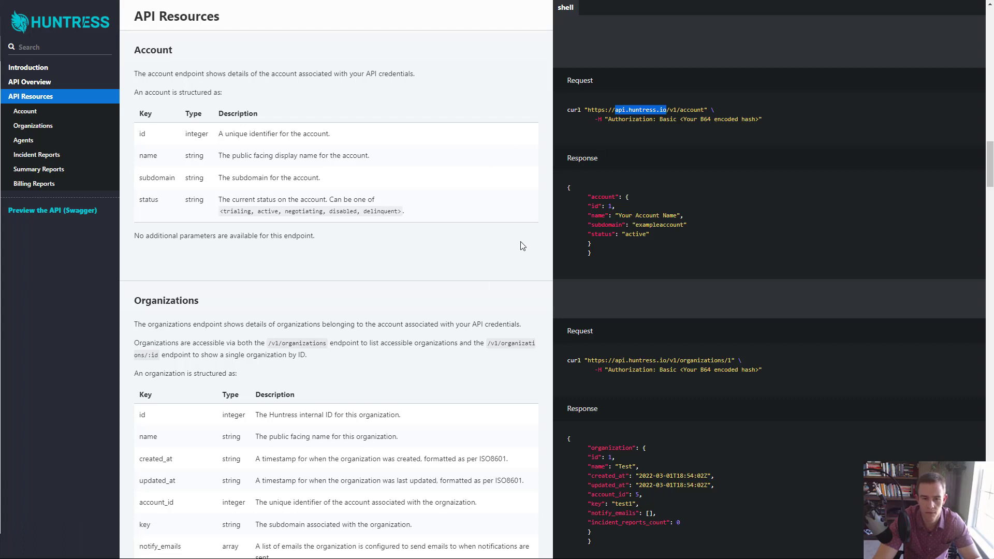
key(alt+Tab)
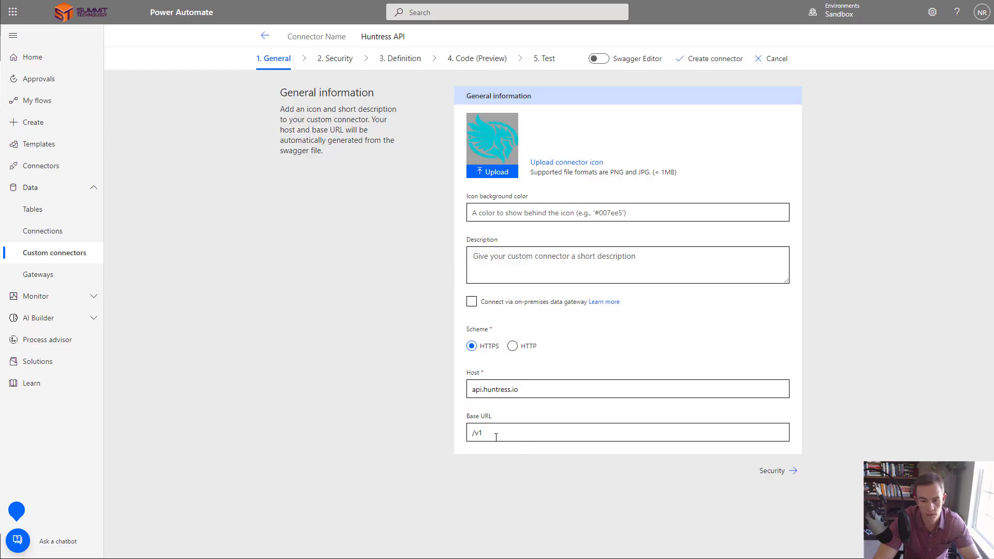
- Use basic authentication with parameter labels APIKey and API Secret, then add a new action in Definition
click(770, 471)
click(507, 147)
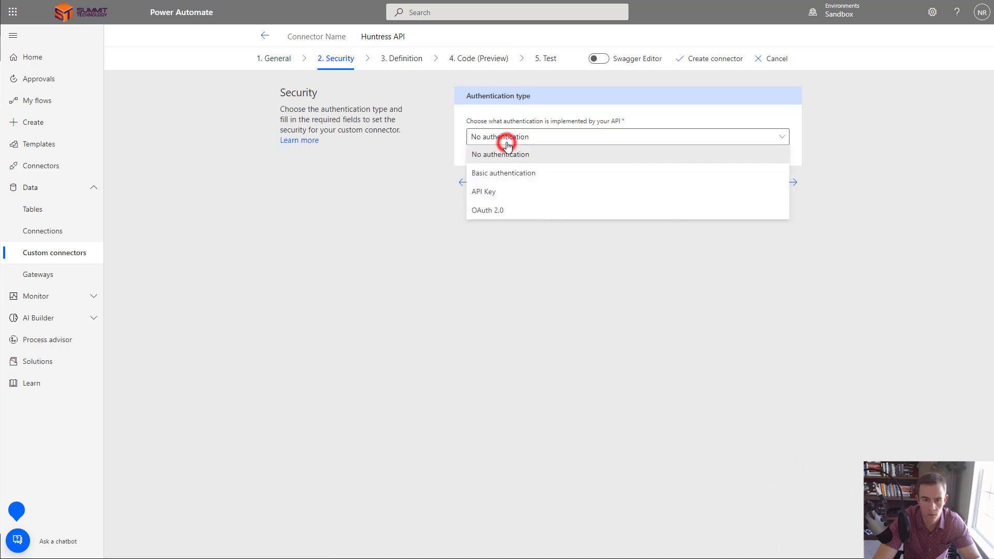
click(514, 169)
click(540, 260)
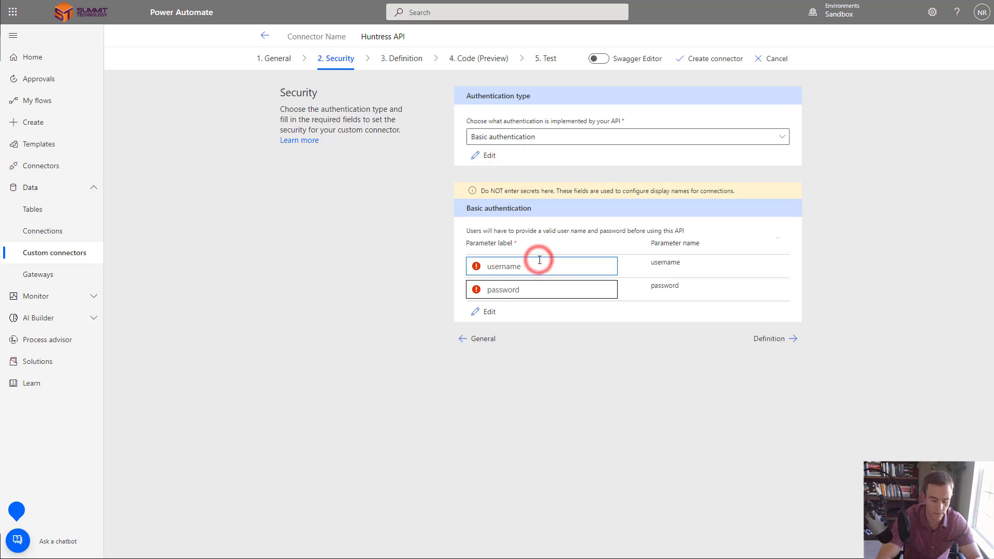
text(API)
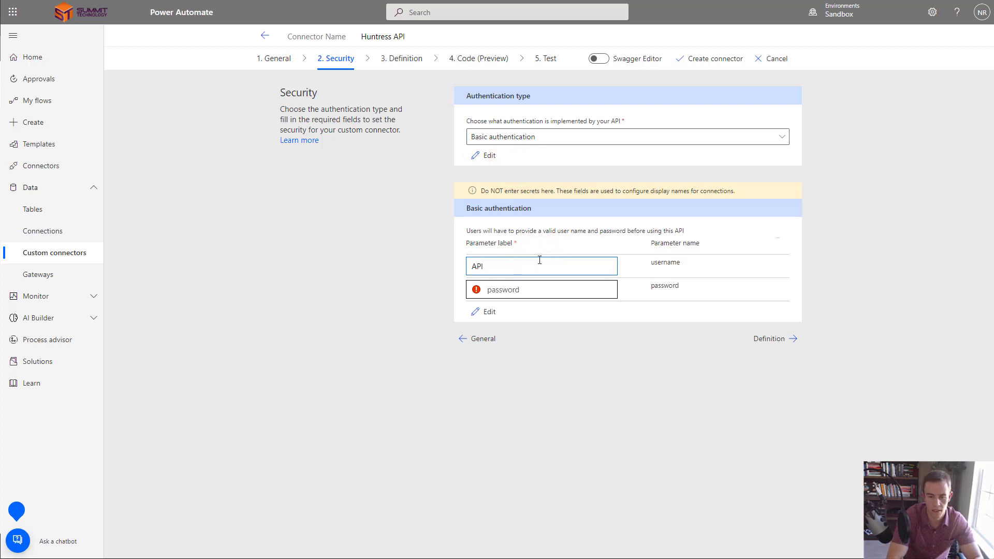
text(Key)
key(Tab)
text(API )
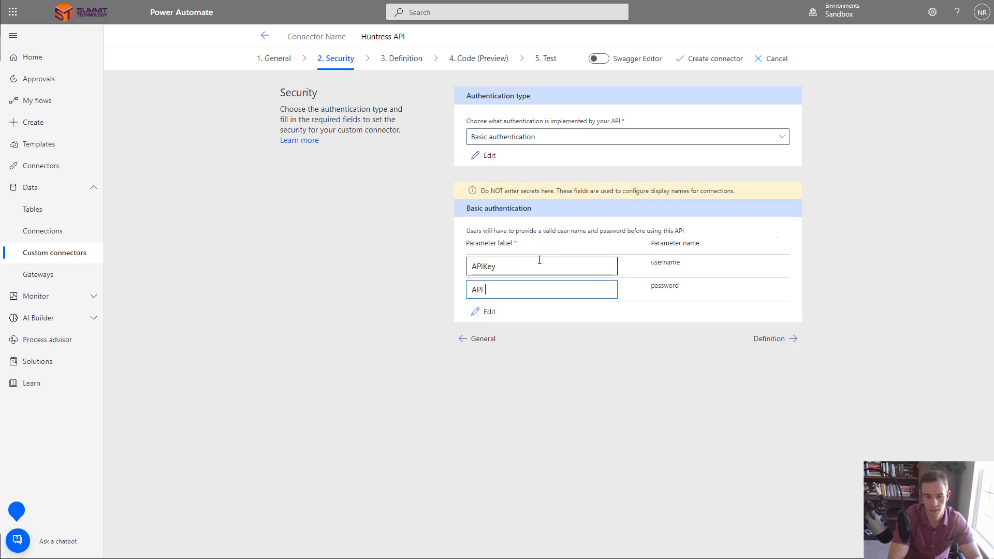
text(Secret)
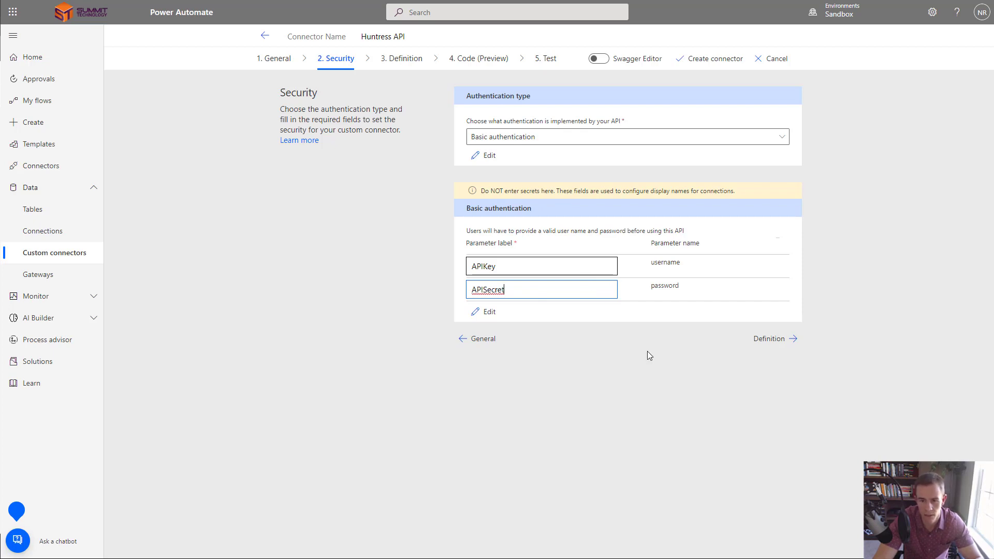
click(782, 339)
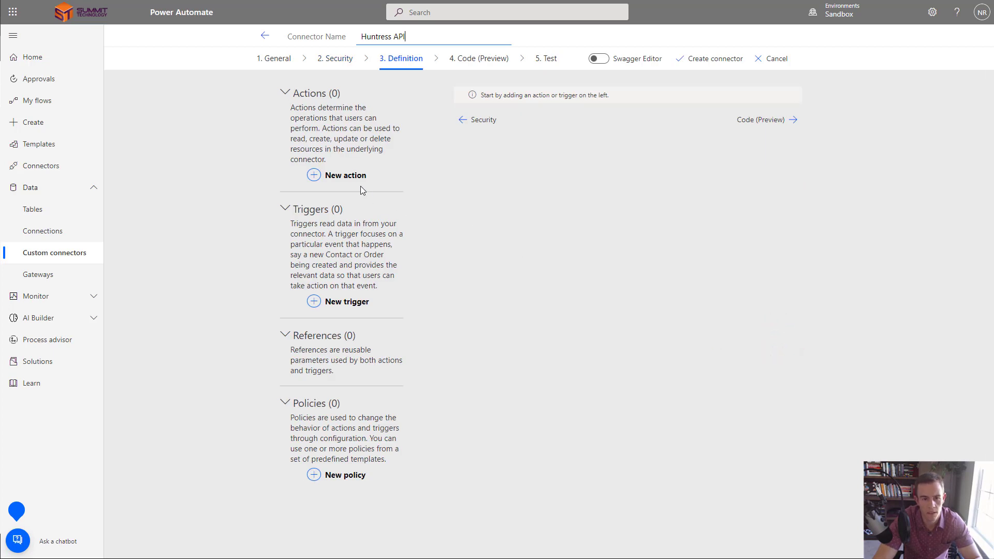
click(327, 176)
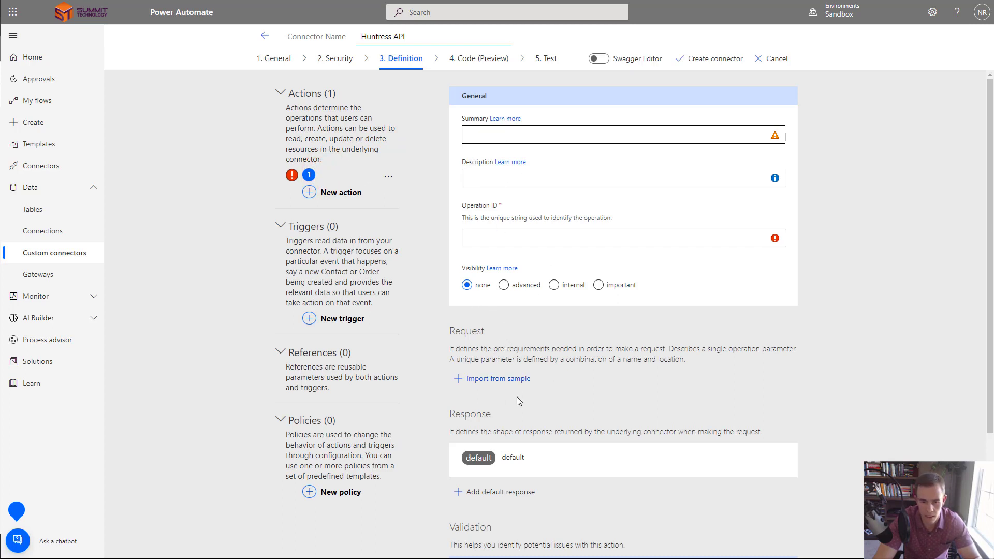
- Find the Organizations endpoint under Account in the docs and select its request URL
key(ctrl+Tab)
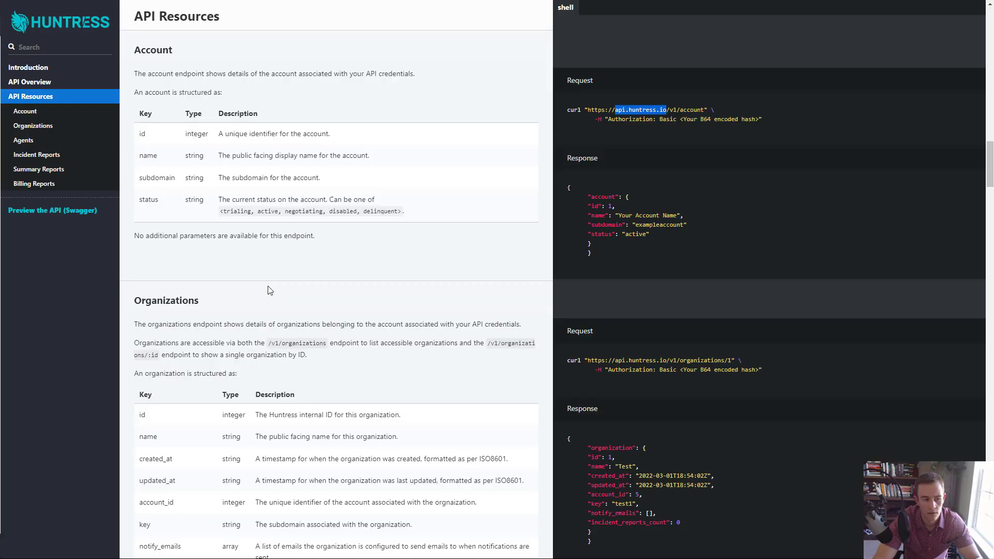
click(269, 289)
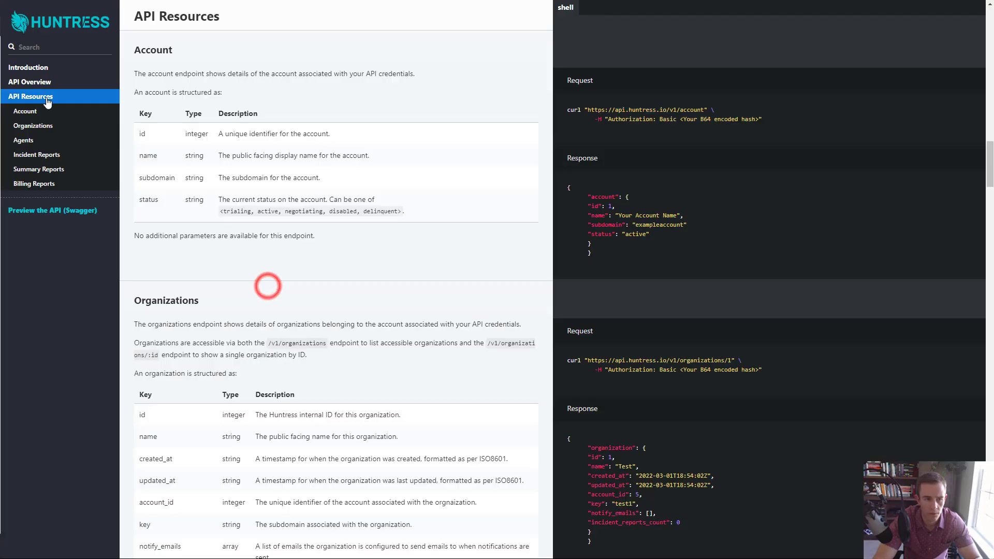
click(25, 115)
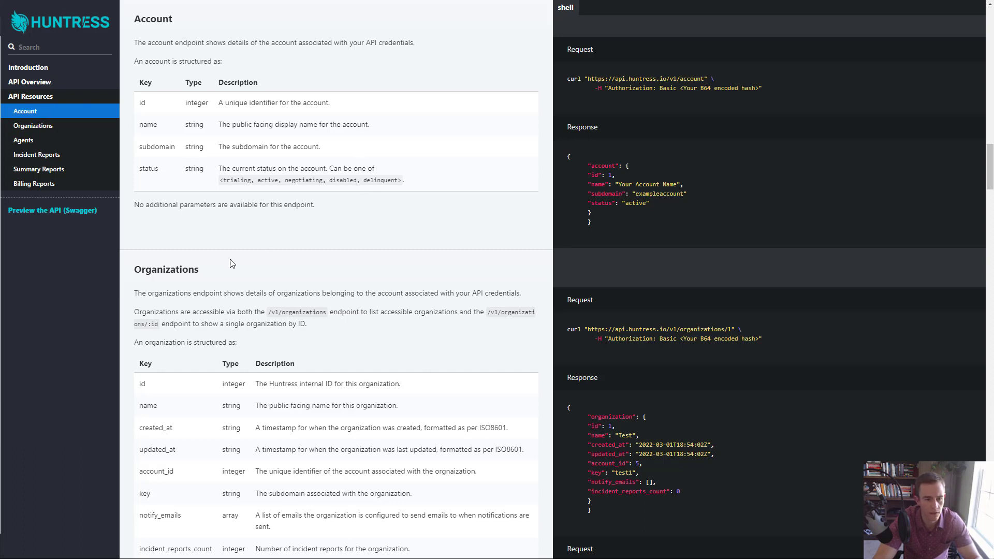
double_click(190, 270)
click(192, 294)
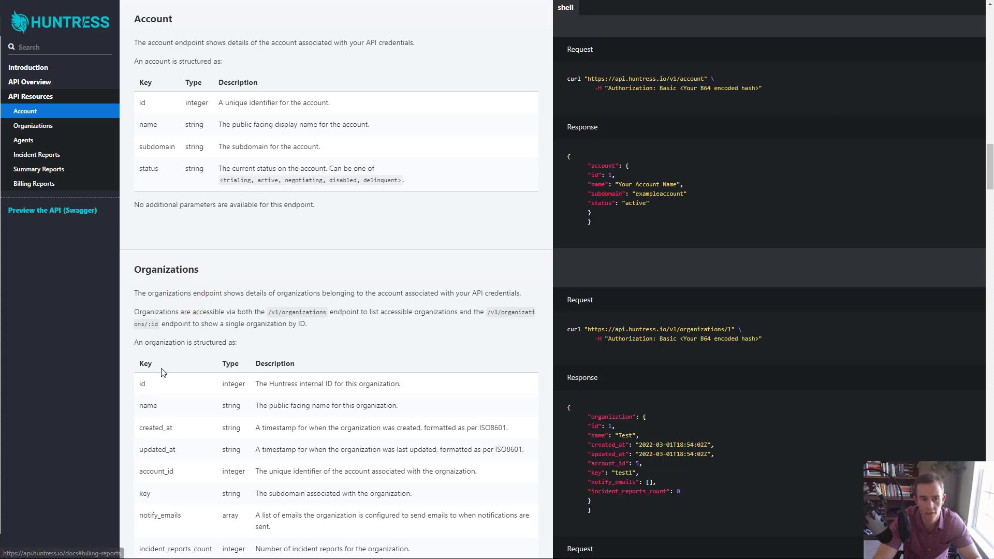
scroll(162, 373, down, 3)
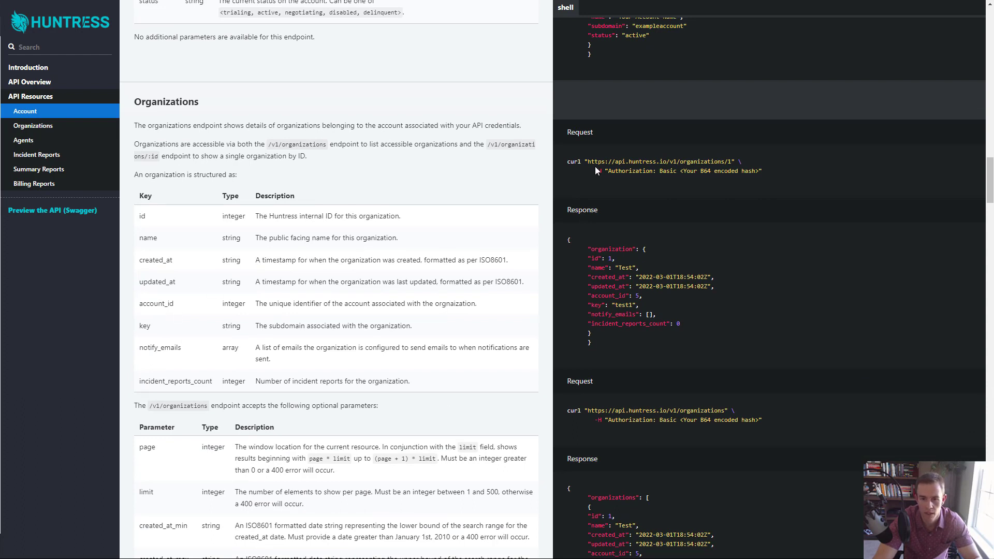
drag(588, 161, 727, 159)
key(ctrl+c)
- Give the new action summary 'Organization' and operation ID 'Organizations'
key(alt+Tab)
click(523, 130)
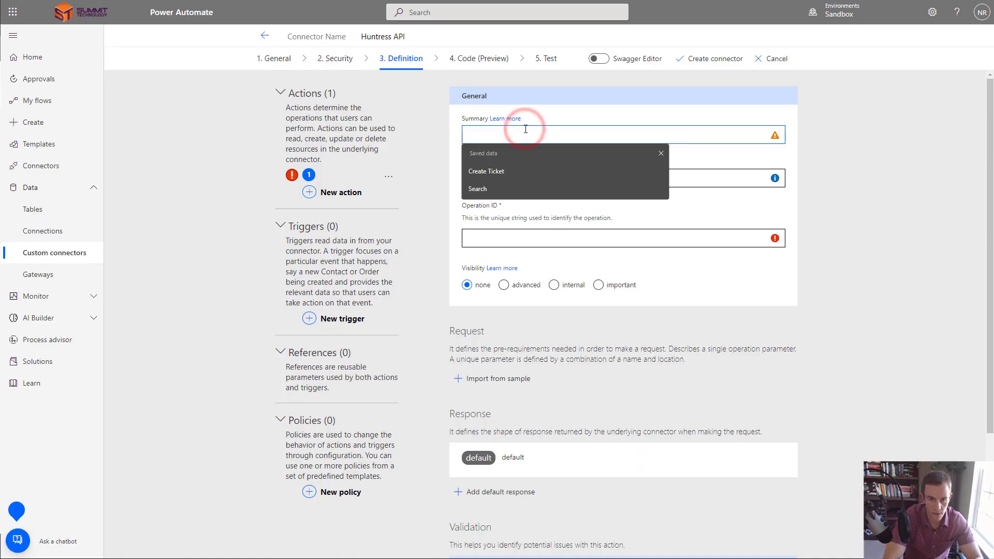
text(Organization)
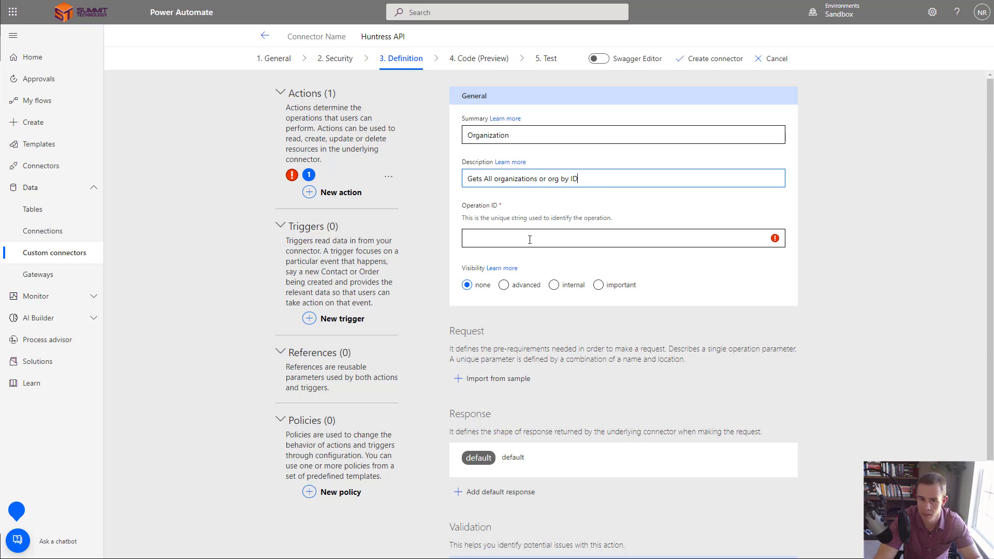
click(596, 239)
text(Organizations)
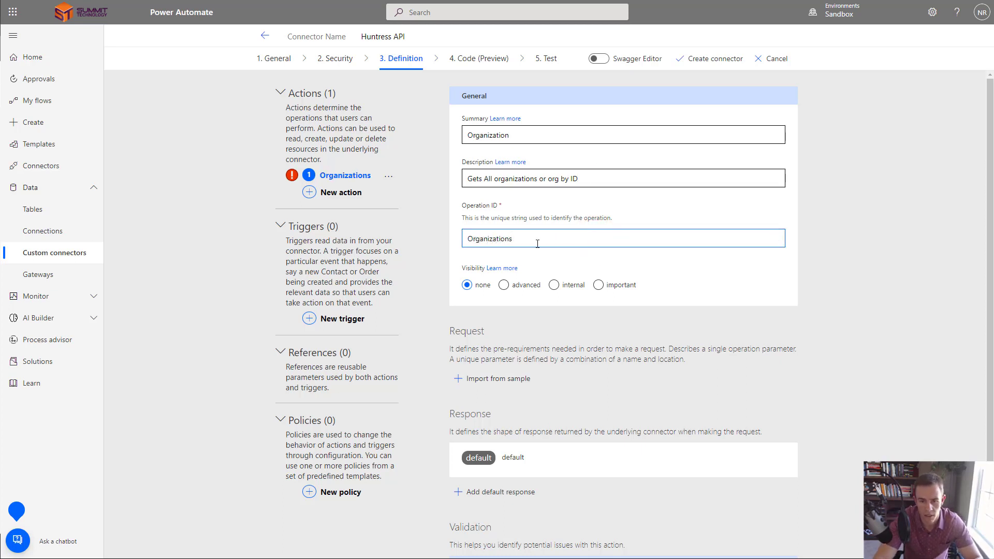
click(528, 256)
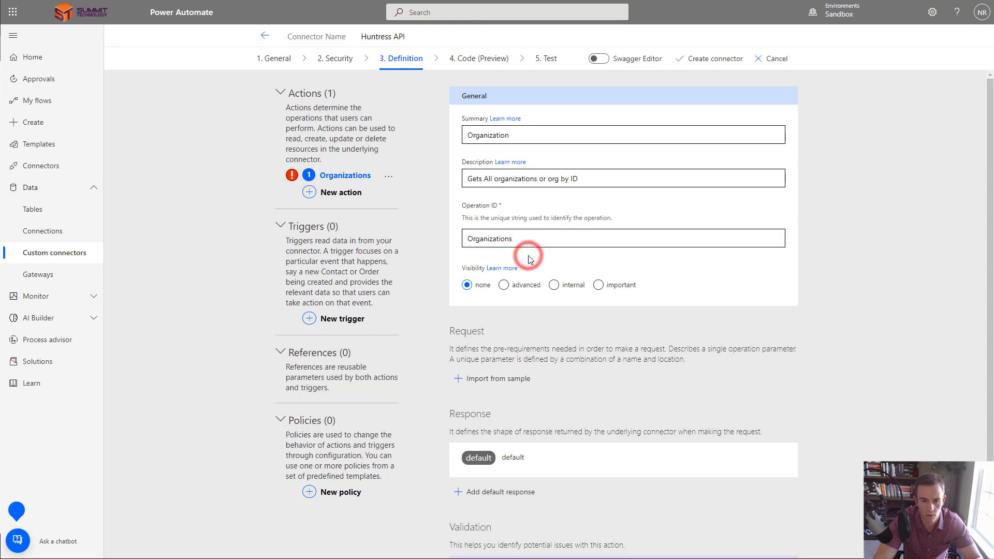
click(497, 379)
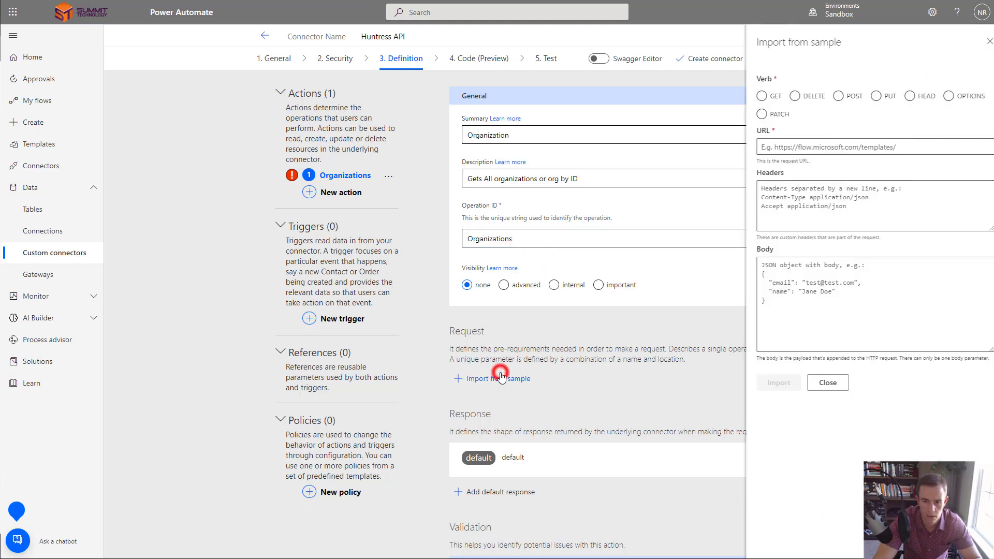
click(751, 96)
click(785, 147)
key(ctrl+v)
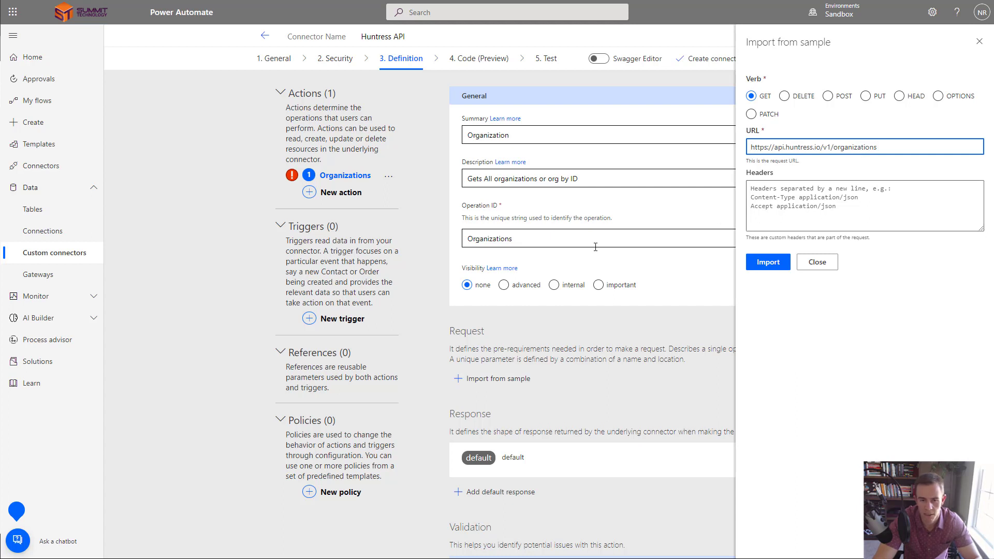
key(ctrl+Tab)
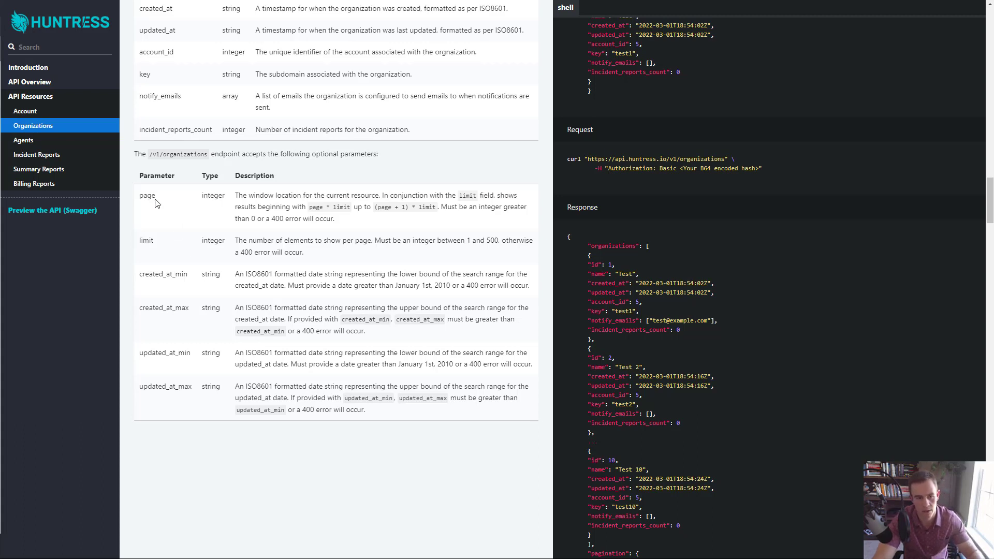
- Select the 'page' parameter in the Organizations parameter table and go back to the connector editor
drag(155, 199, 139, 195)
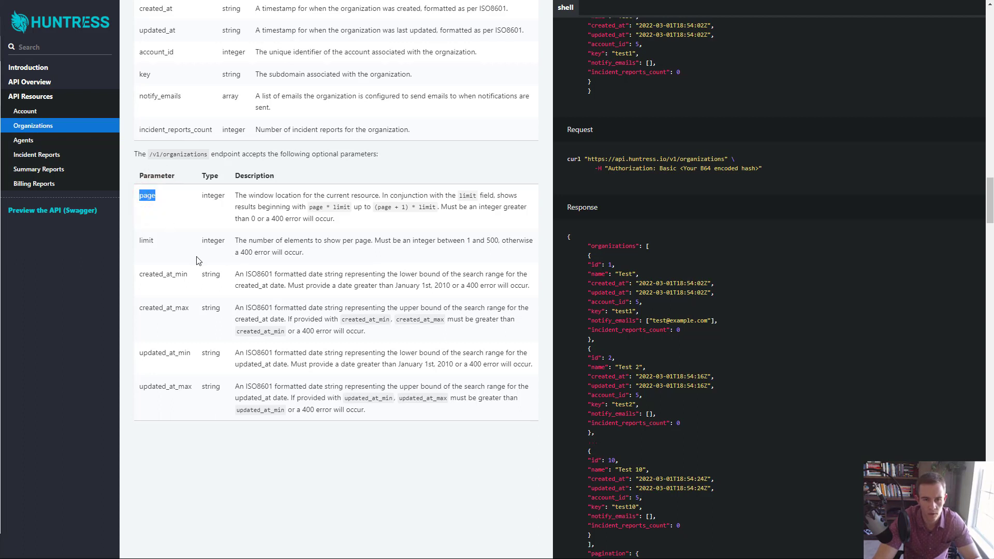
key(alt+Tab)
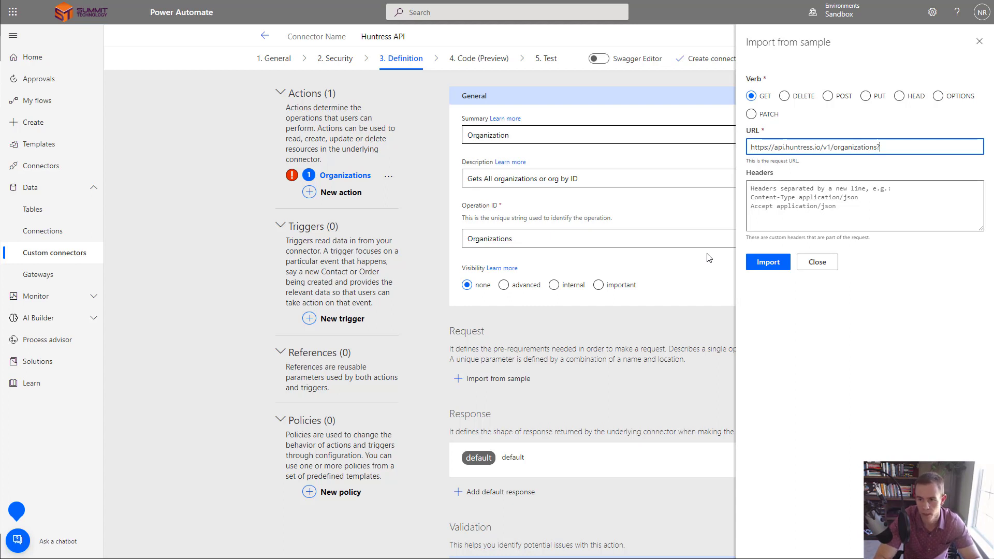
- Append ?page to the sample URL and import it into the Organizations request, then review the result
text(?page)
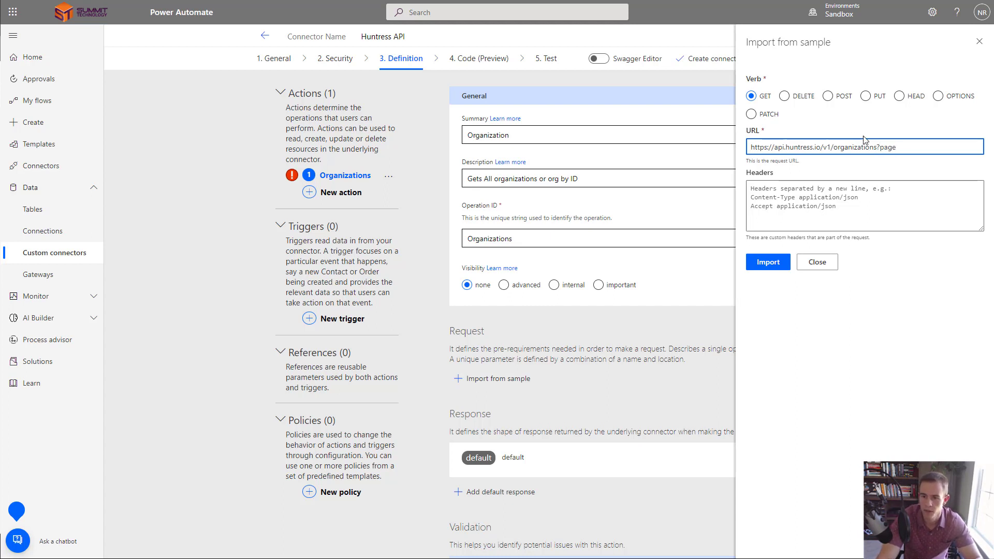
click(770, 263)
scroll(774, 261, down, 4)
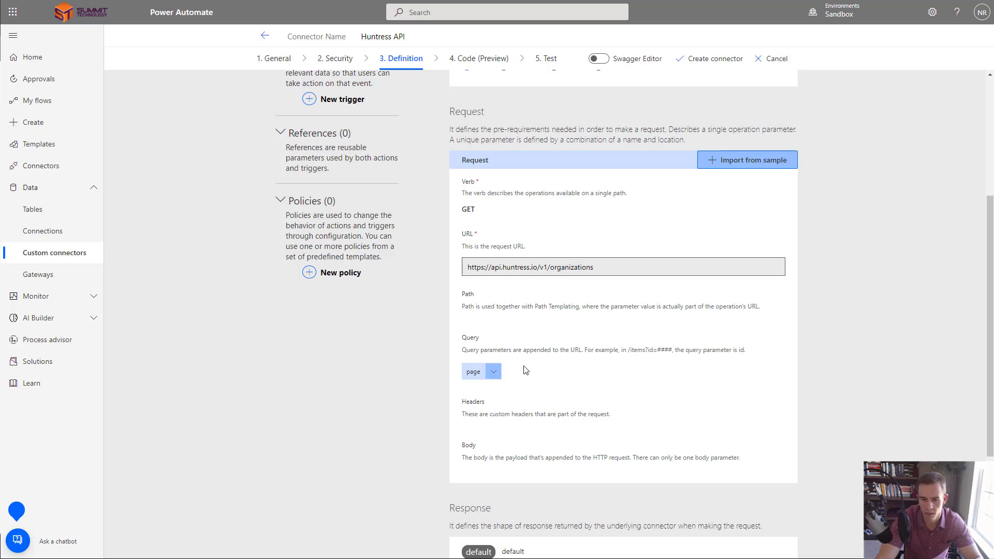
scroll(541, 371, up, 5)
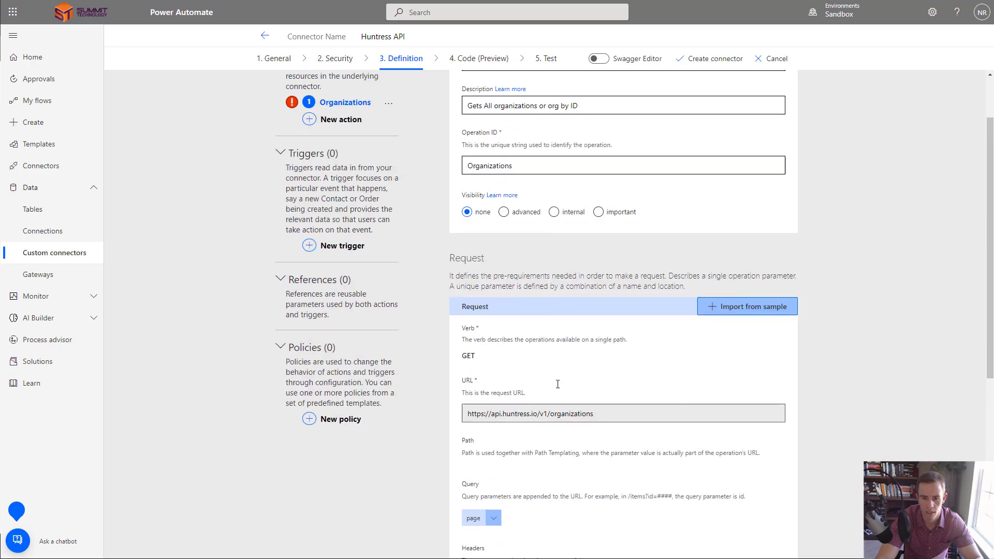
scroll(516, 350, down, 7)
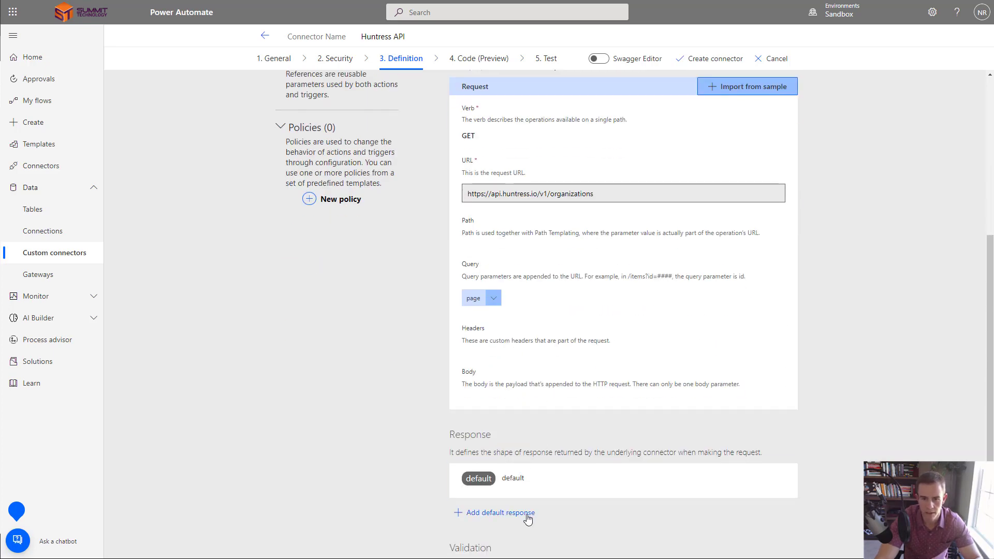
scroll(553, 457, up, 4)
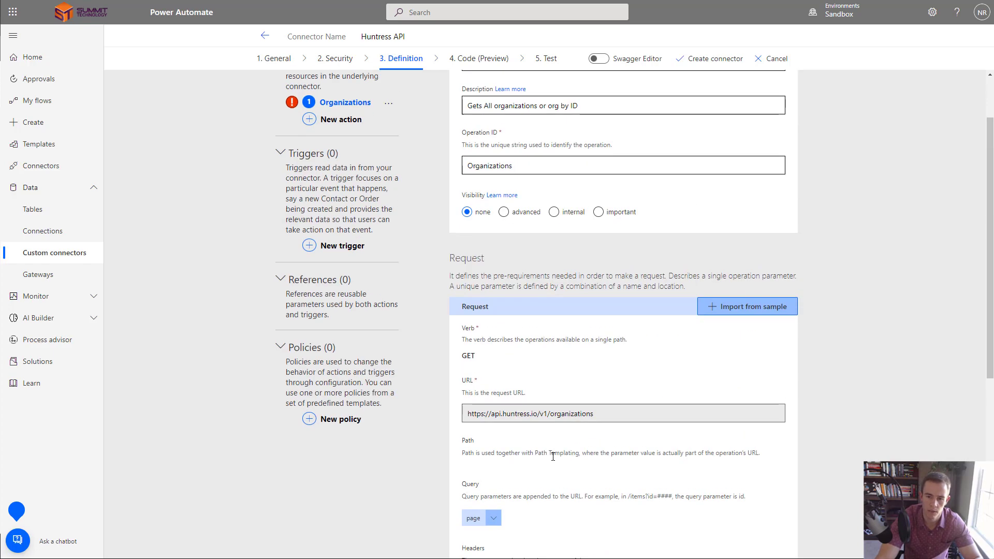
scroll(553, 457, up, 1)
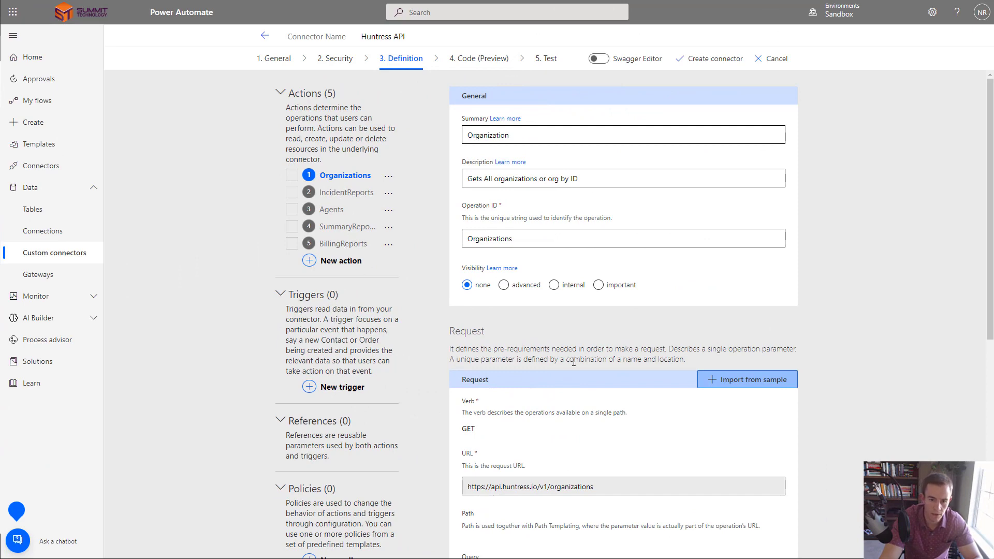
scroll(574, 361, down, 2)
scroll(583, 379, up, 2)
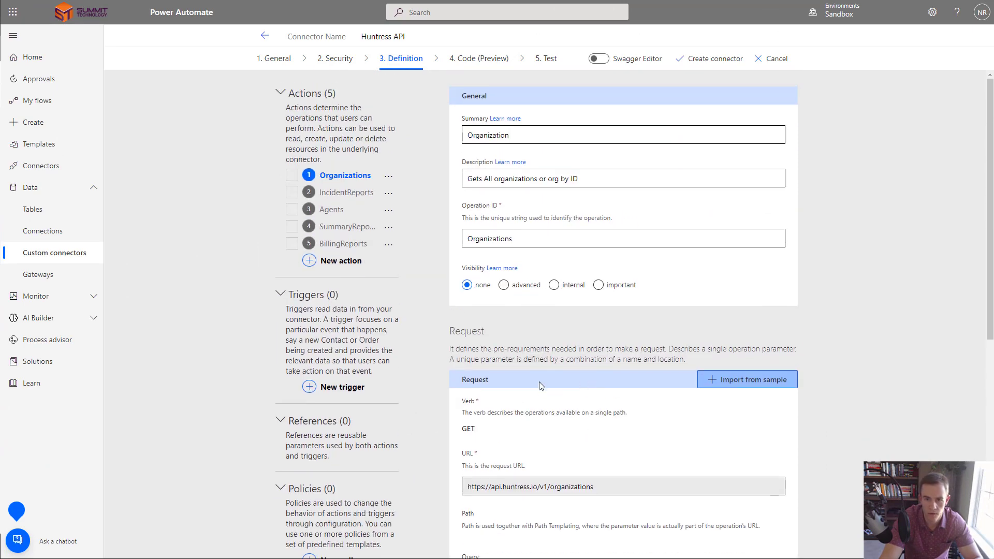
- Create the connector, test Organizations with page 1 for a 200 response, then update it
click(704, 60)
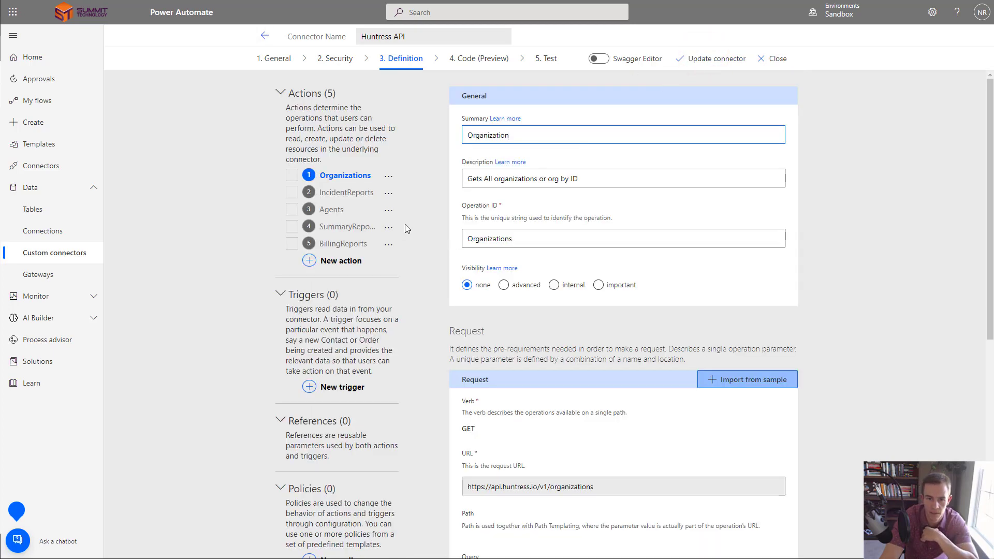
click(545, 58)
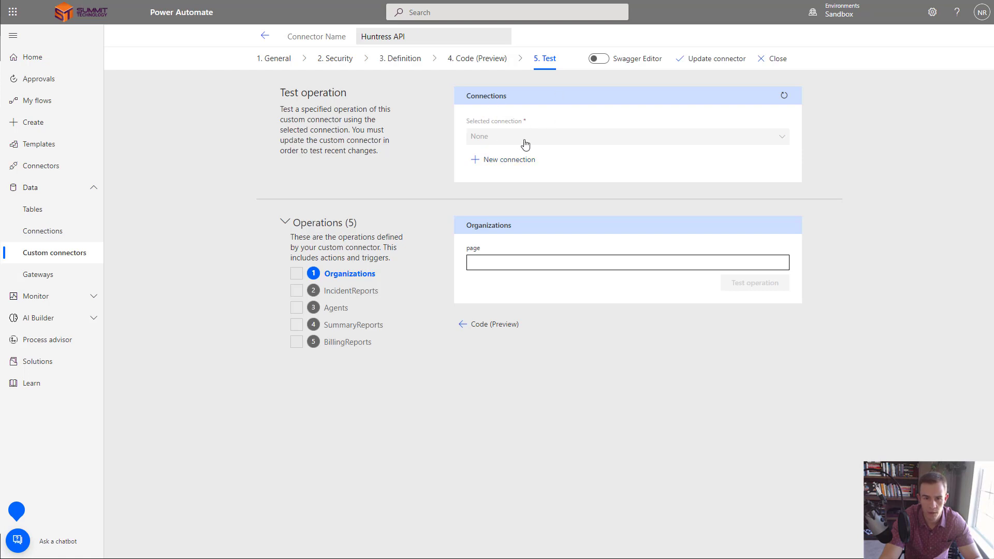
click(784, 96)
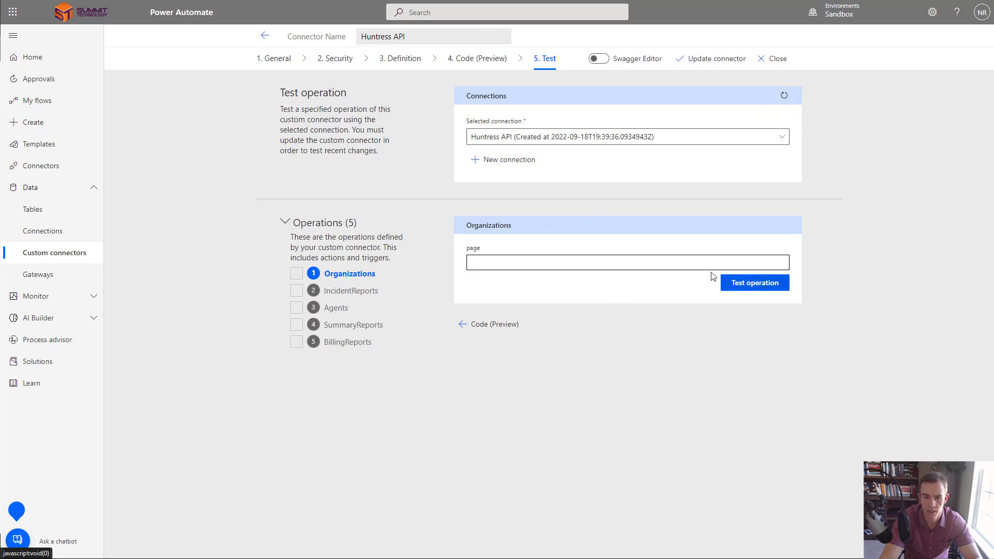
click(686, 265)
text(1)
click(683, 288)
click(746, 282)
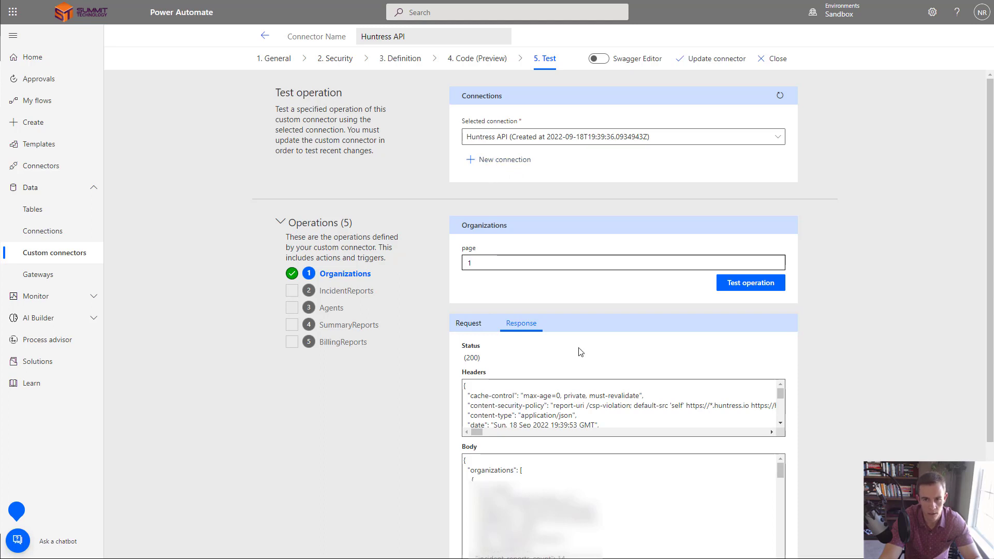
click(692, 56)
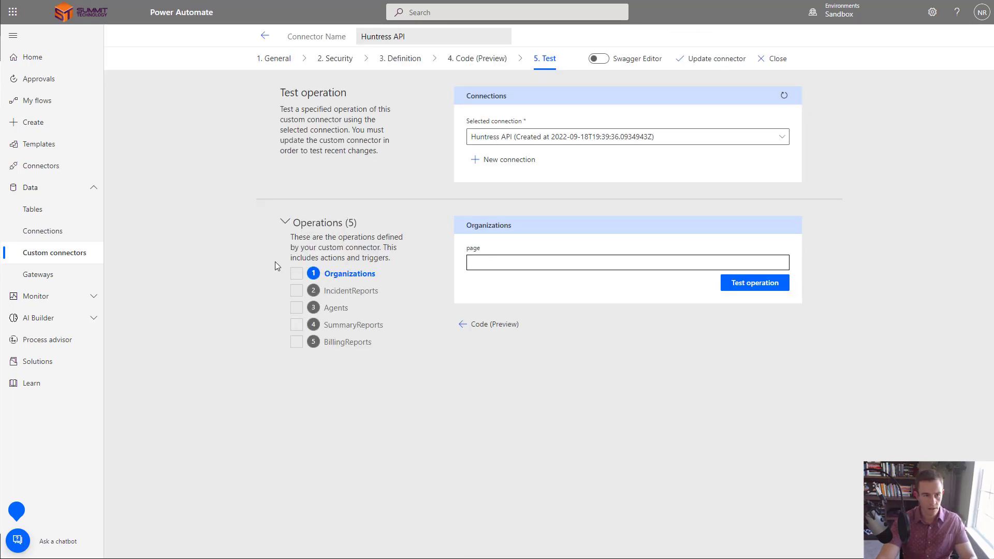
- Create an instant cloud flow named 'Huntress Test' triggered by 'Manually trigger a flow'
click(38, 101)
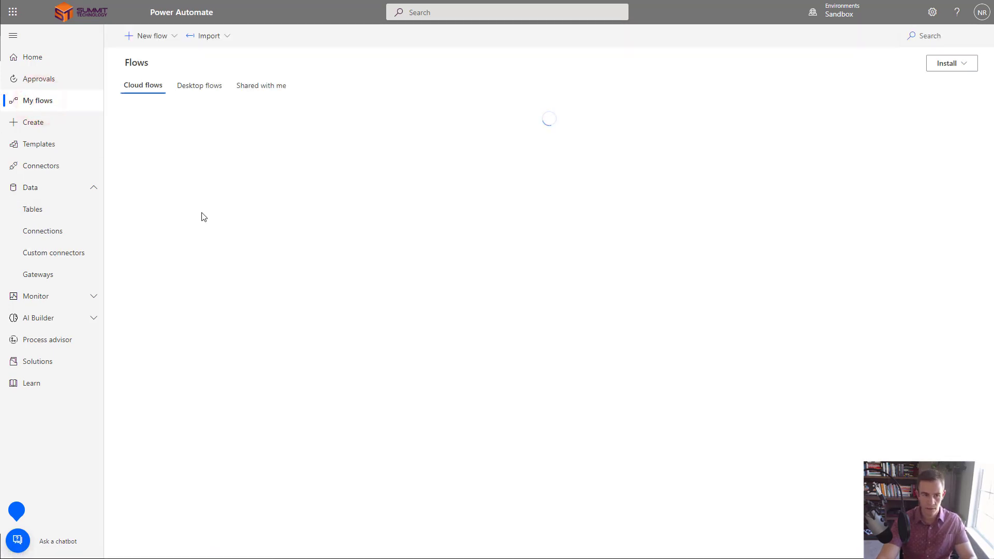
click(145, 36)
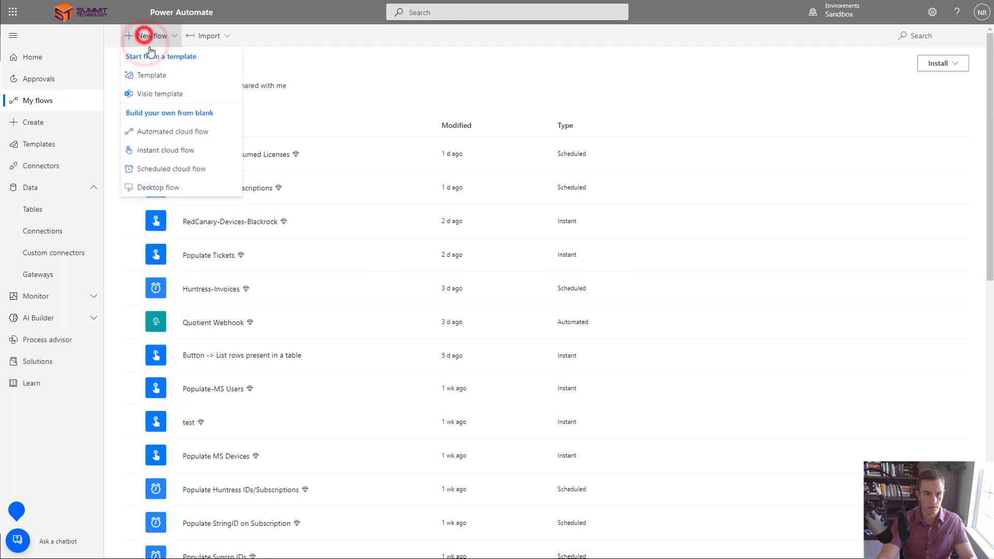
click(188, 150)
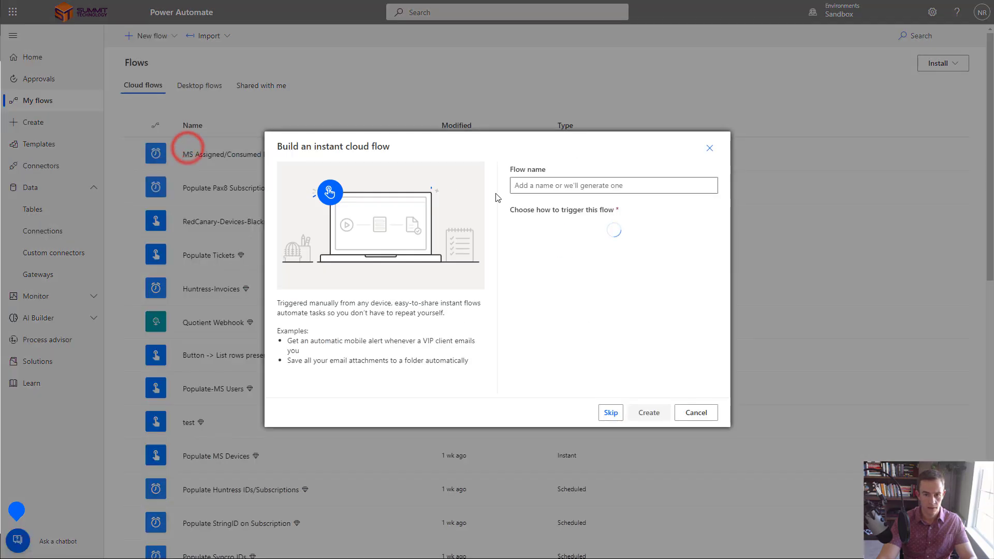
click(562, 186)
text(Huntress Test)
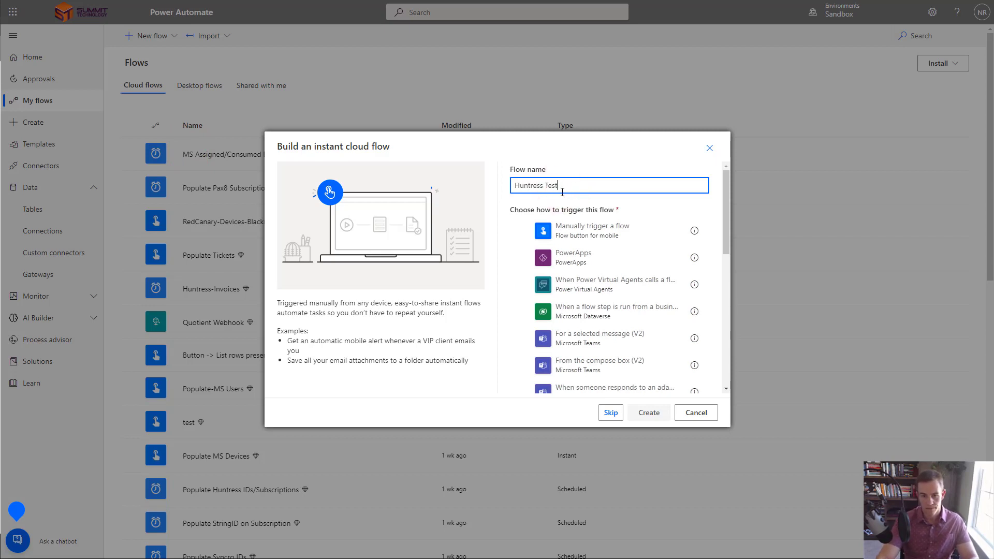
click(590, 229)
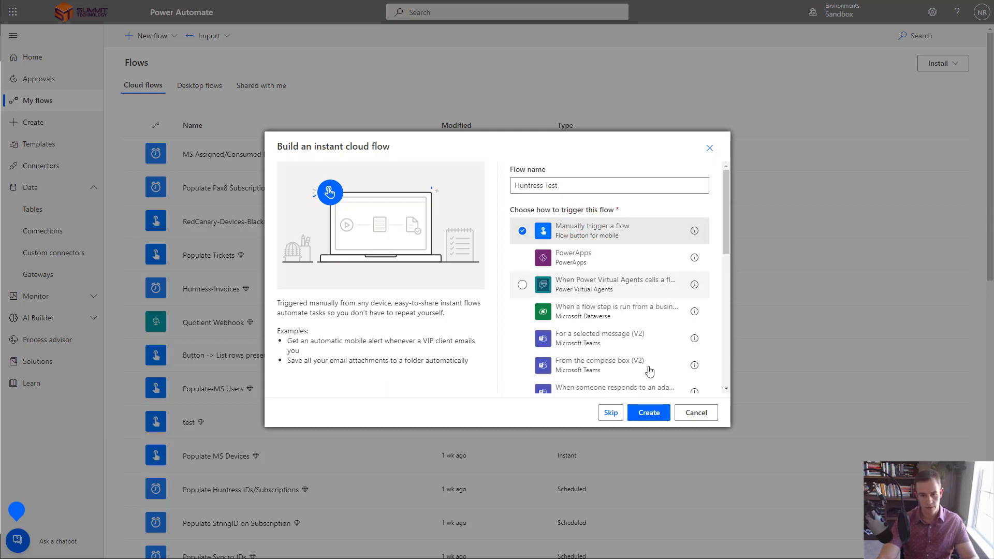
click(649, 414)
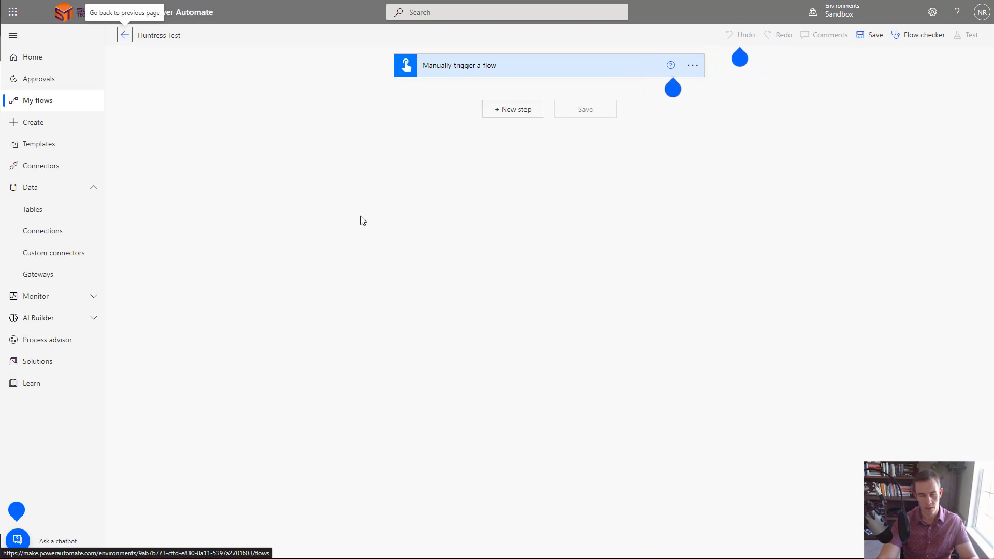
- Add the Huntress API custom connector's Agents action after the trigger, with page set to 1
click(500, 109)
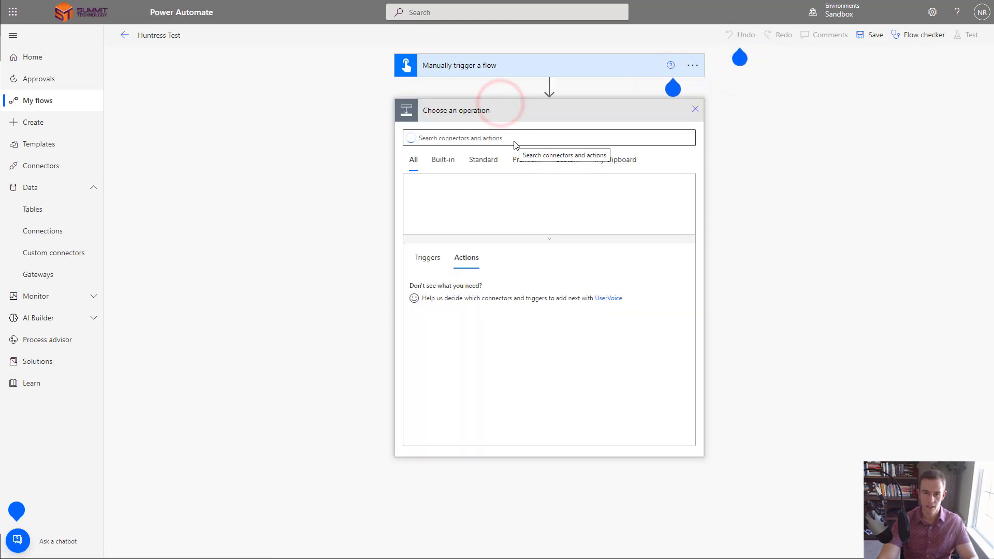
click(579, 164)
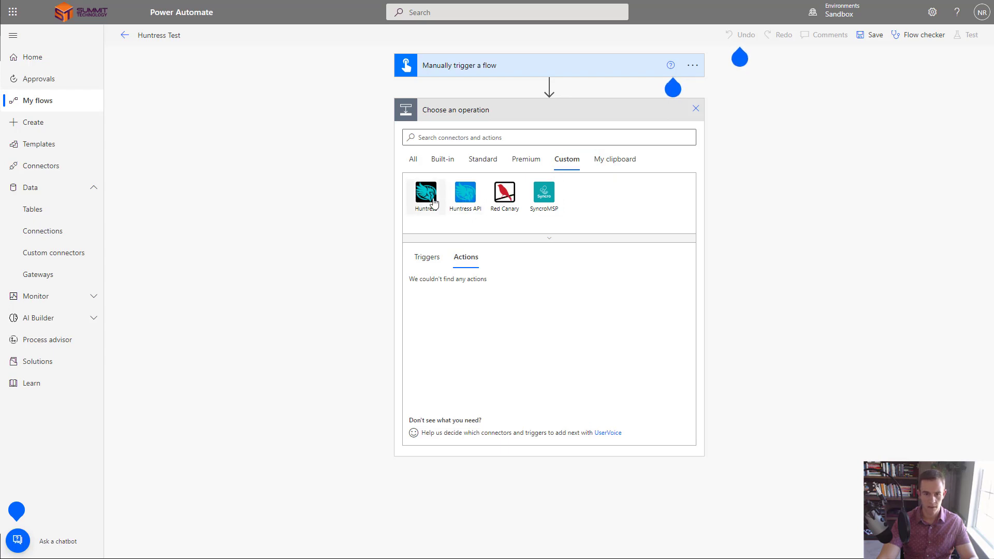
click(469, 202)
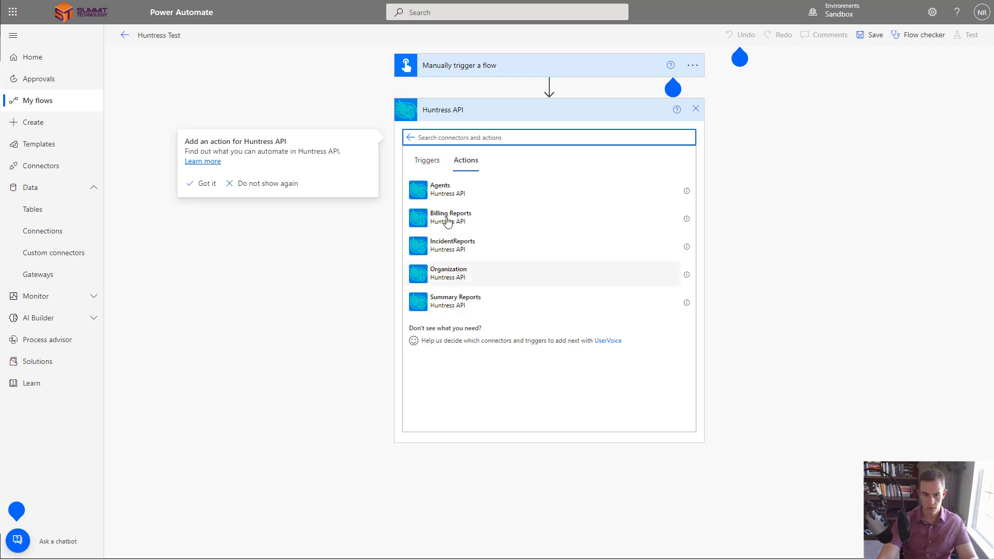
click(441, 199)
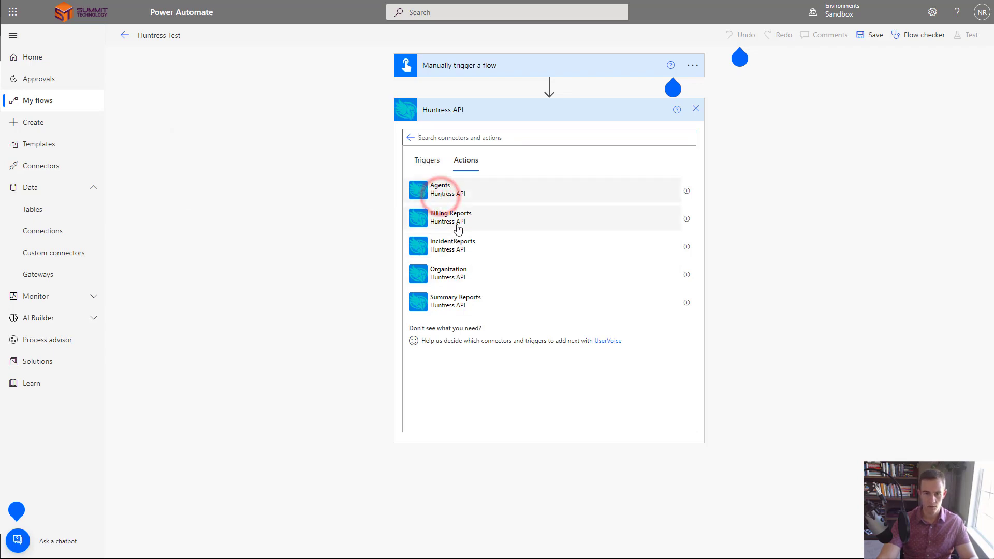
click(497, 133)
text(1)
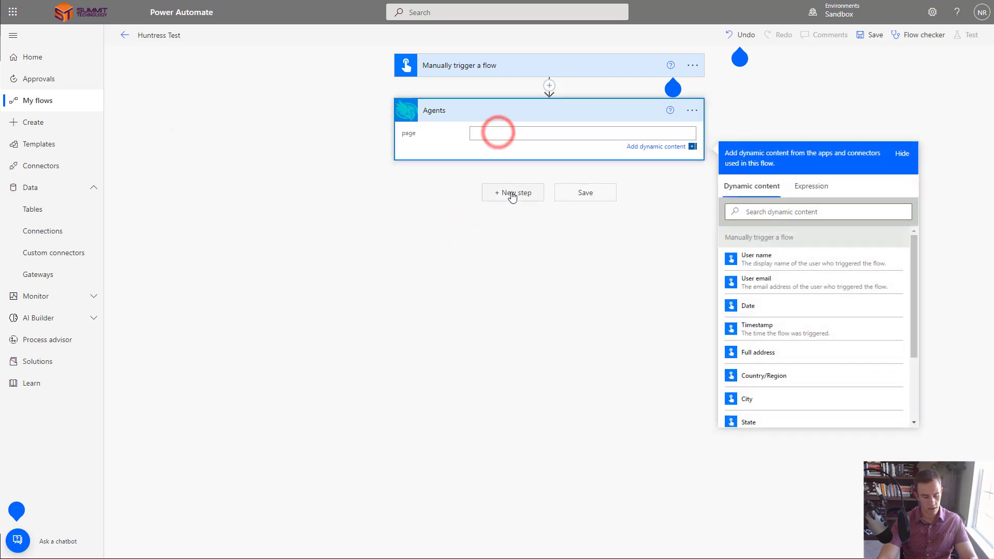
- Add a Parse JSON step after Agents, using the Agents body as its Content
click(456, 206)
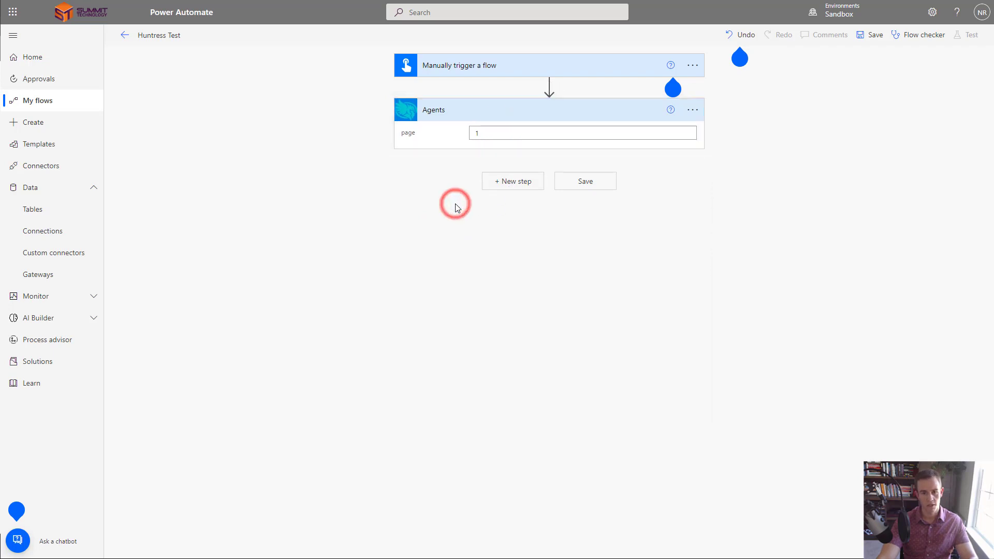
click(499, 182)
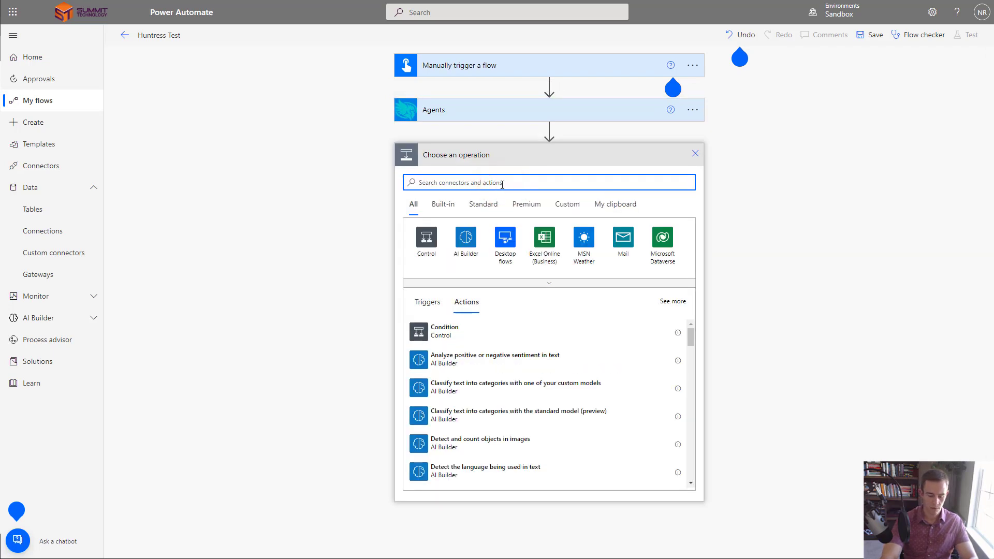
text(Parse)
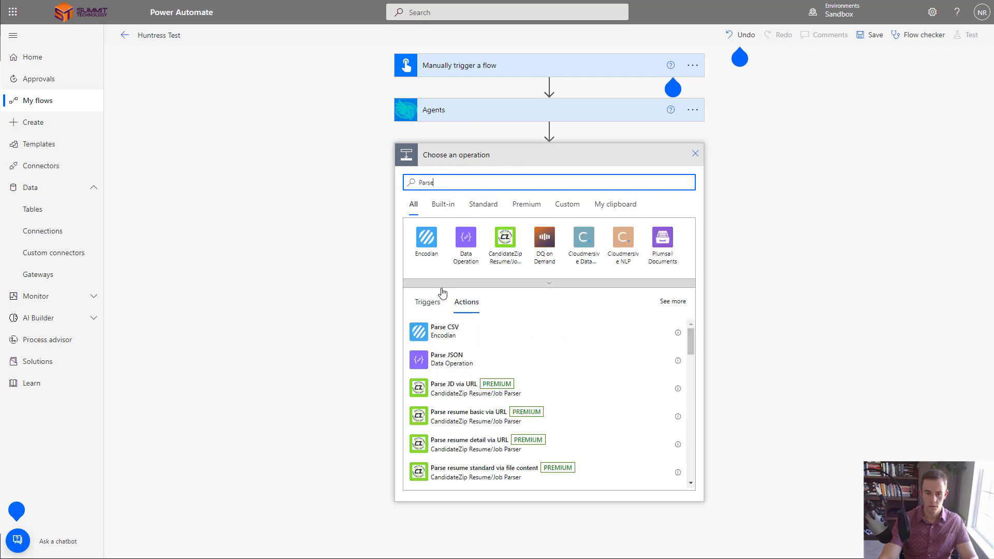
click(456, 361)
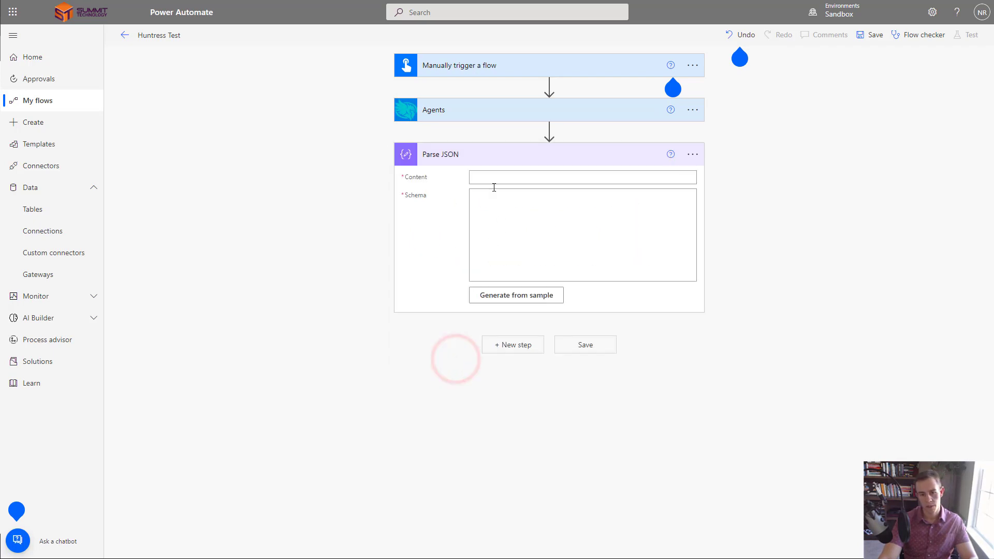
click(493, 179)
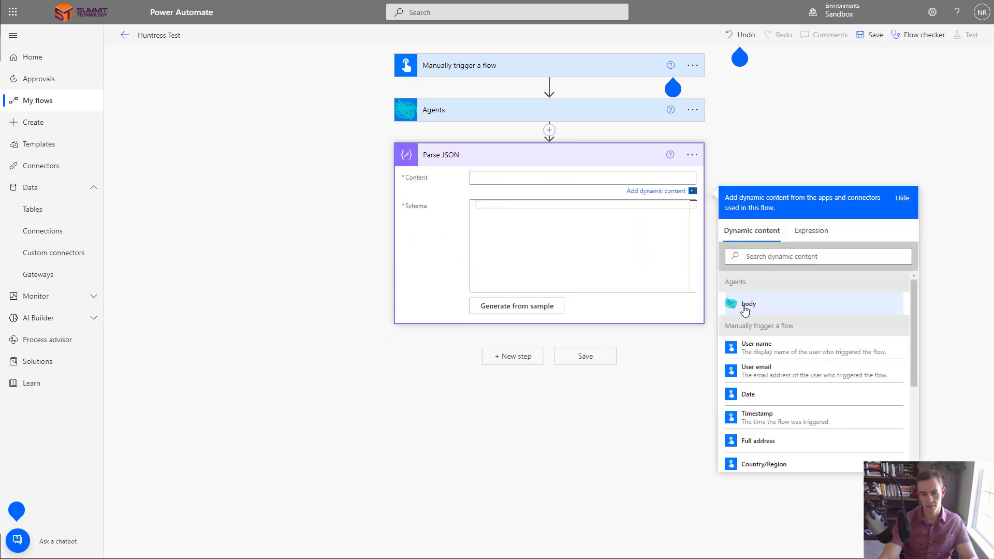
click(744, 305)
click(527, 236)
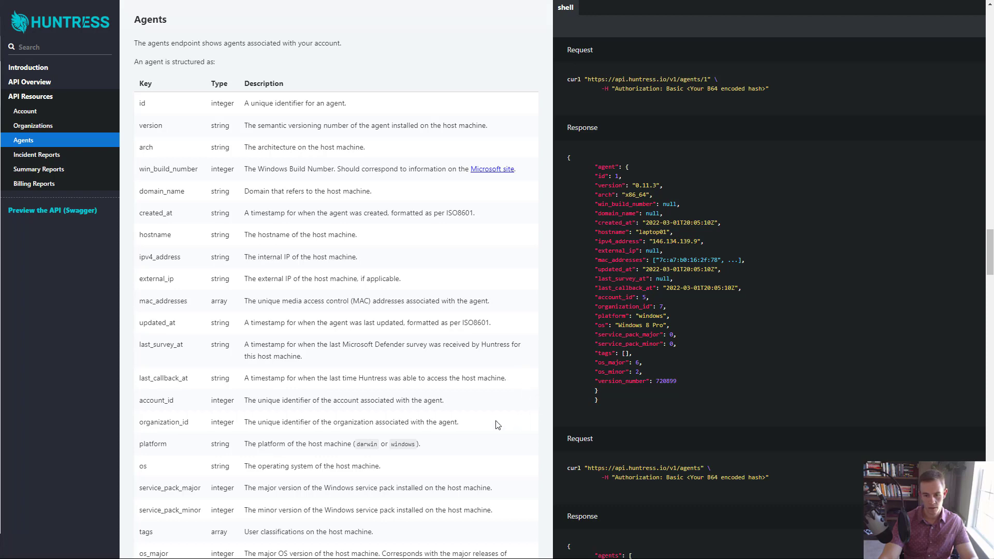
- Select and copy the single-agent sample JSON response from the Agents documentation
drag(613, 400, 559, 148)
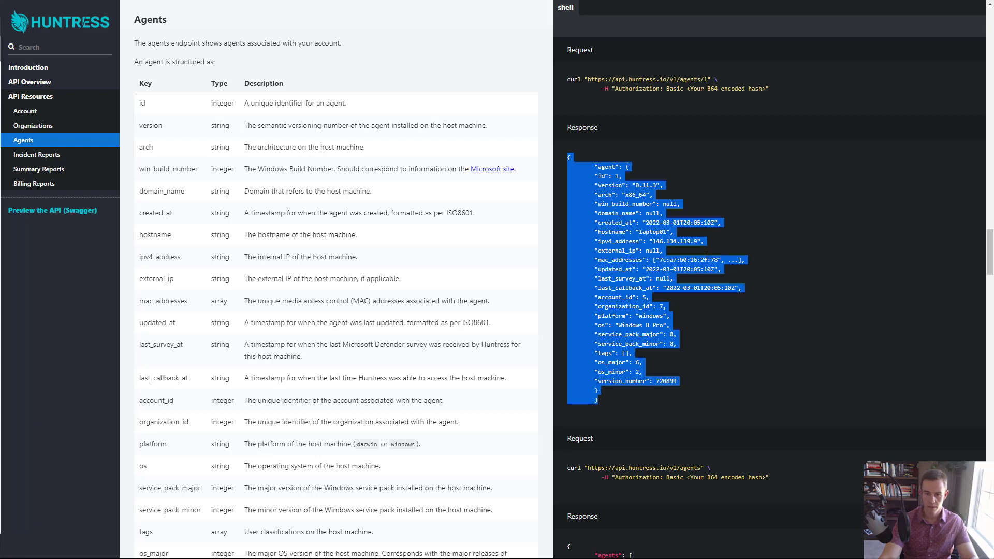
click(732, 259)
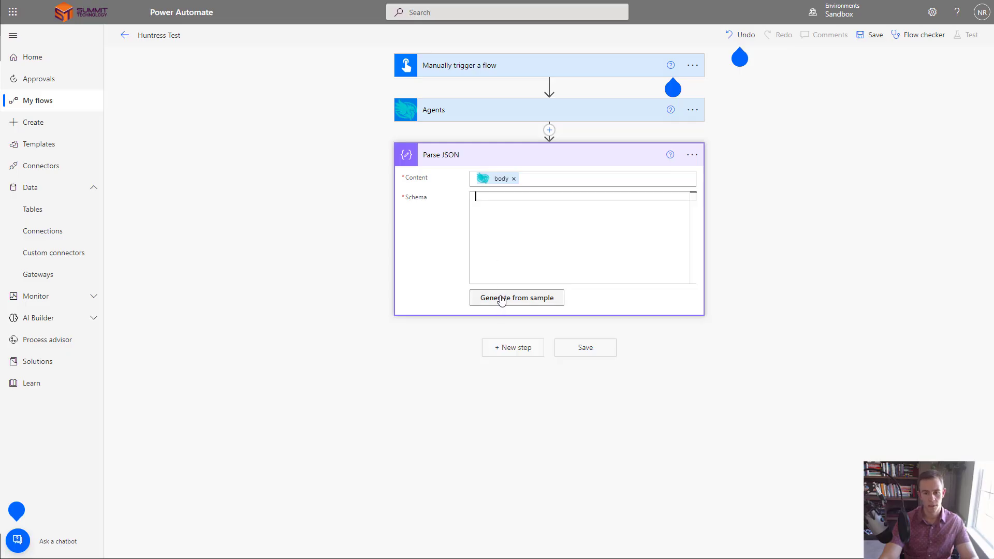
- Paste the agent JSON as a schema sample and delete the invalid ', ...' in mac_addresses
click(502, 299)
key(ctrl+v)
scroll(489, 289, down, 5)
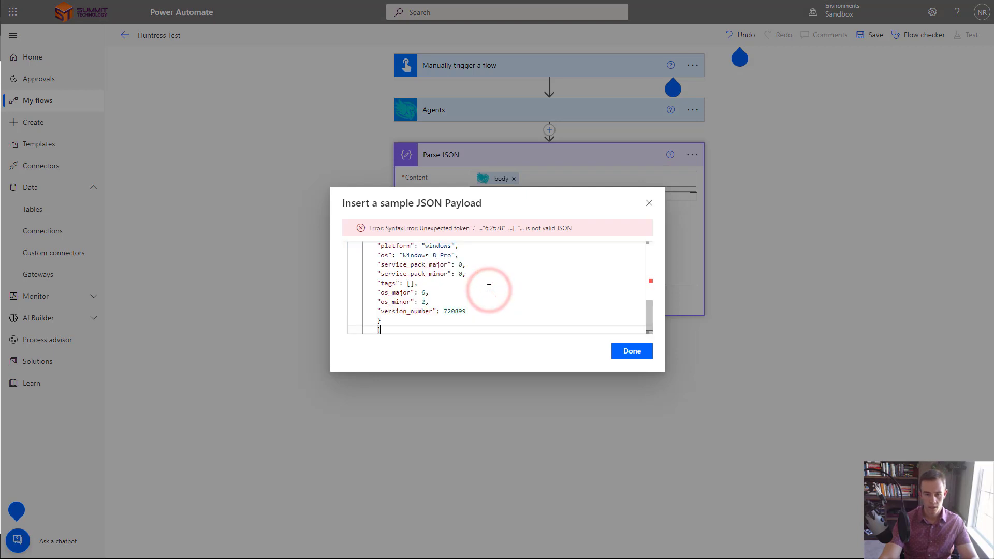
scroll(489, 288, up, 5)
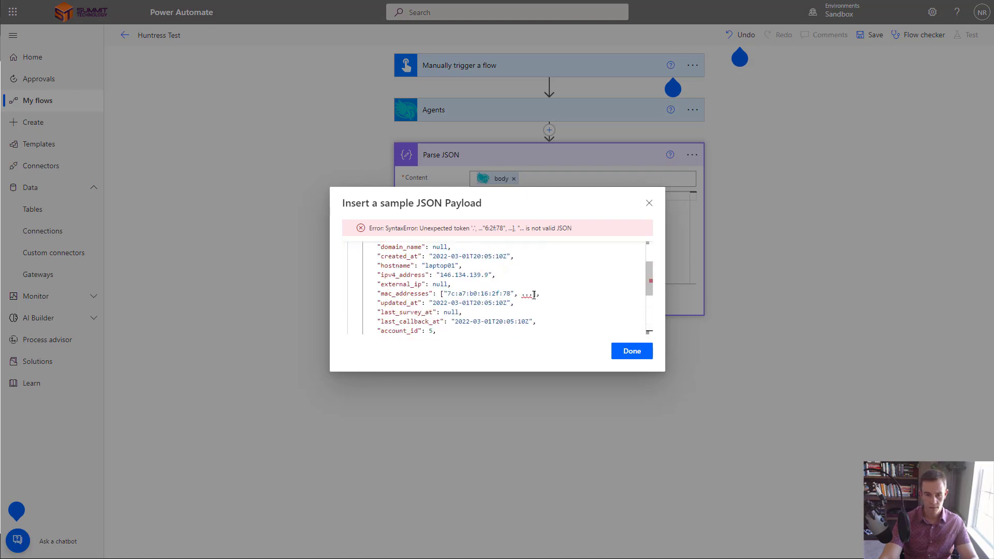
drag(534, 295, 518, 294)
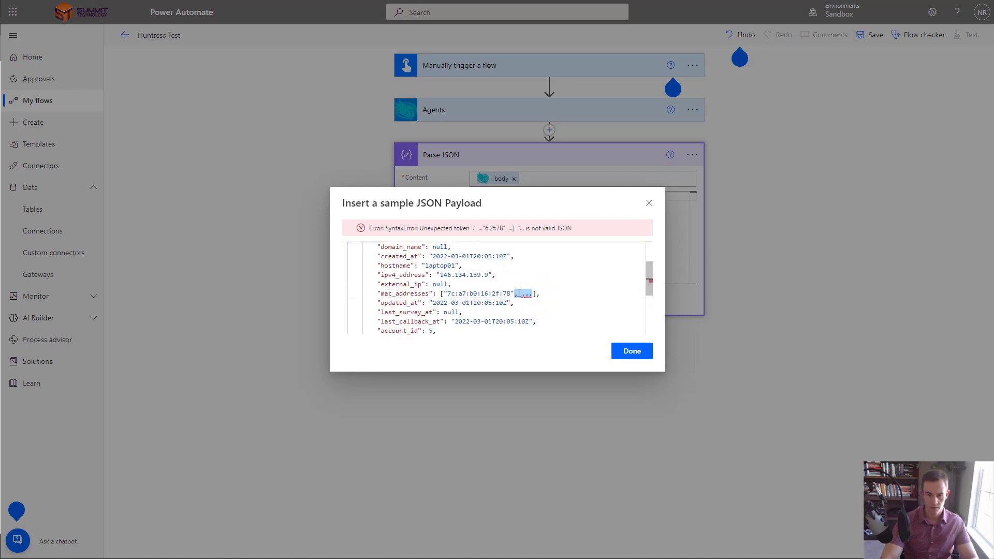
key(BackSpace)
scroll(549, 301, up, 5)
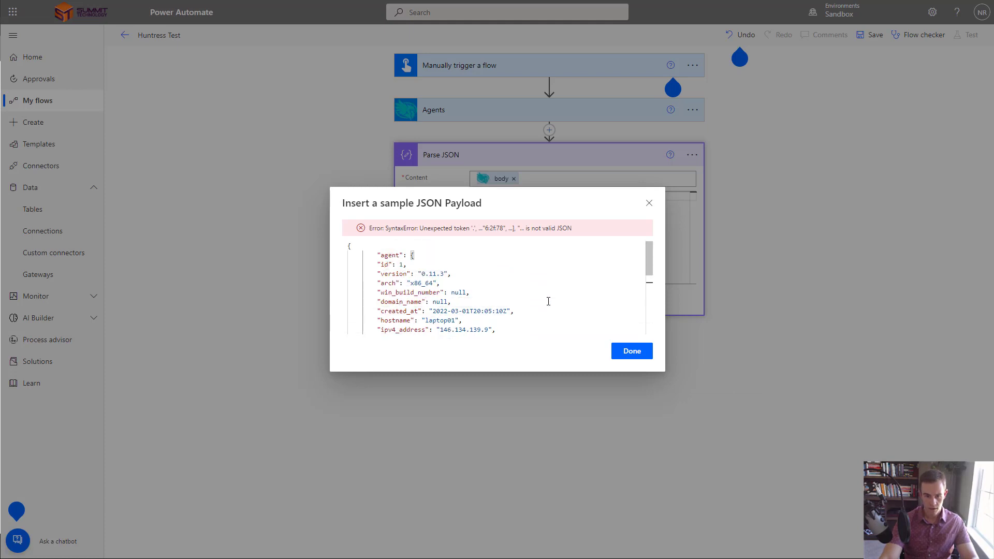
scroll(548, 301, down, 10)
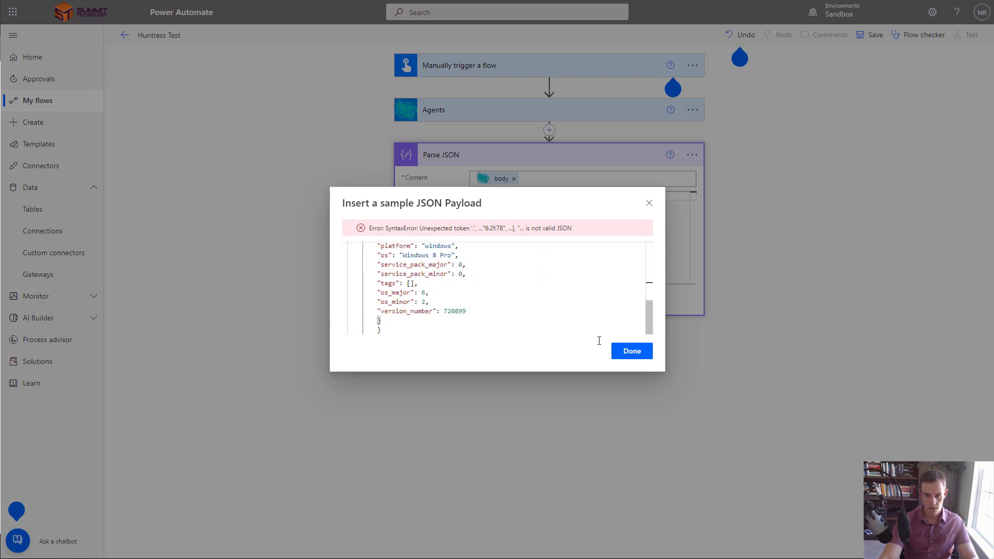
- Generate the Parse JSON schema from the fixed sample and review the result
click(618, 354)
scroll(564, 240, down, 2)
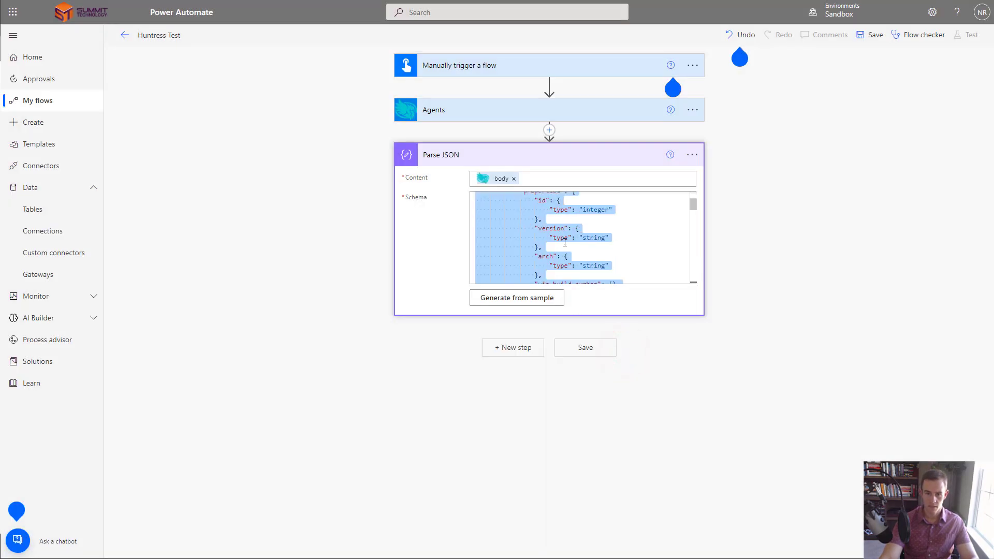
scroll(564, 240, down, 5)
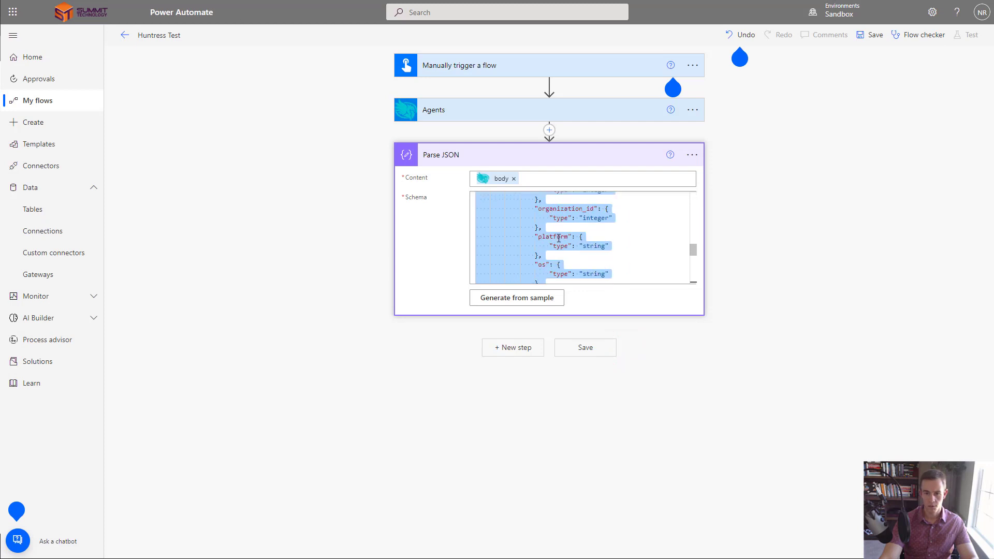
scroll(559, 238, down, 5)
click(572, 242)
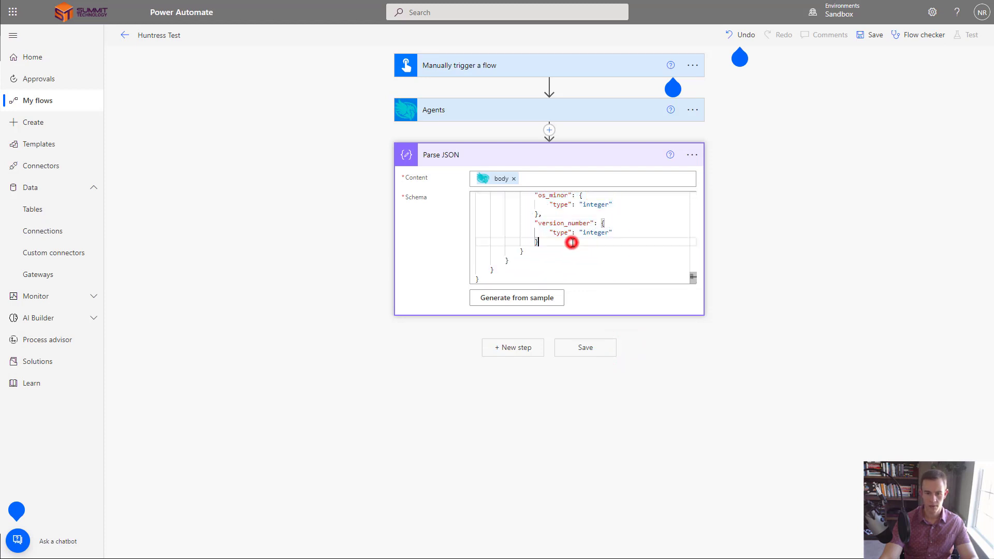
scroll(572, 242, up, 12)
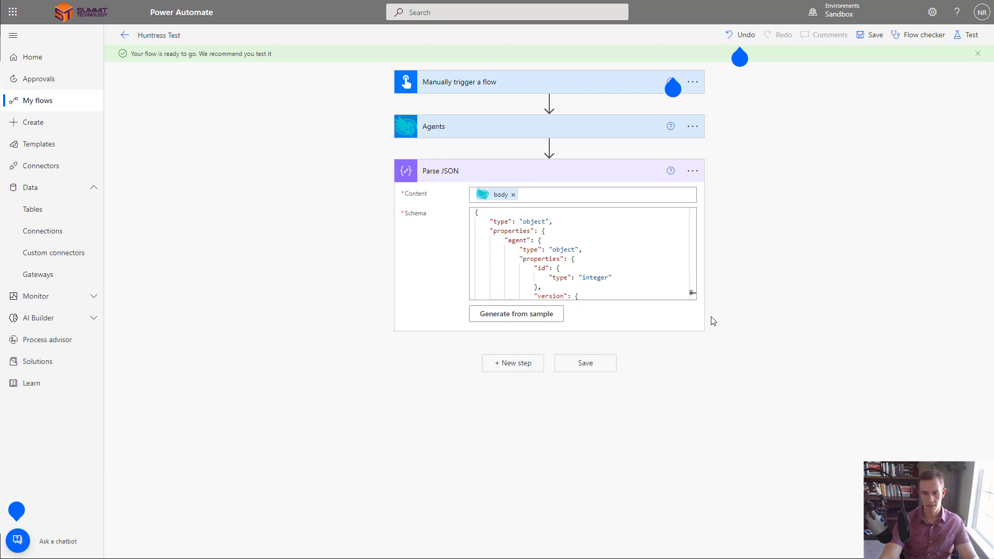
- Run a manual test of the Huntress Test flow
click(966, 37)
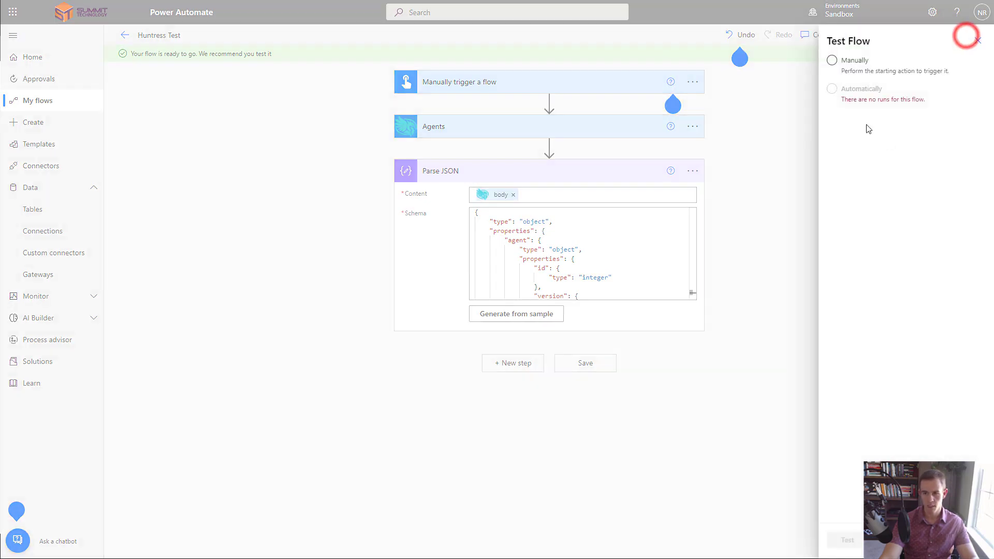
click(857, 59)
click(839, 541)
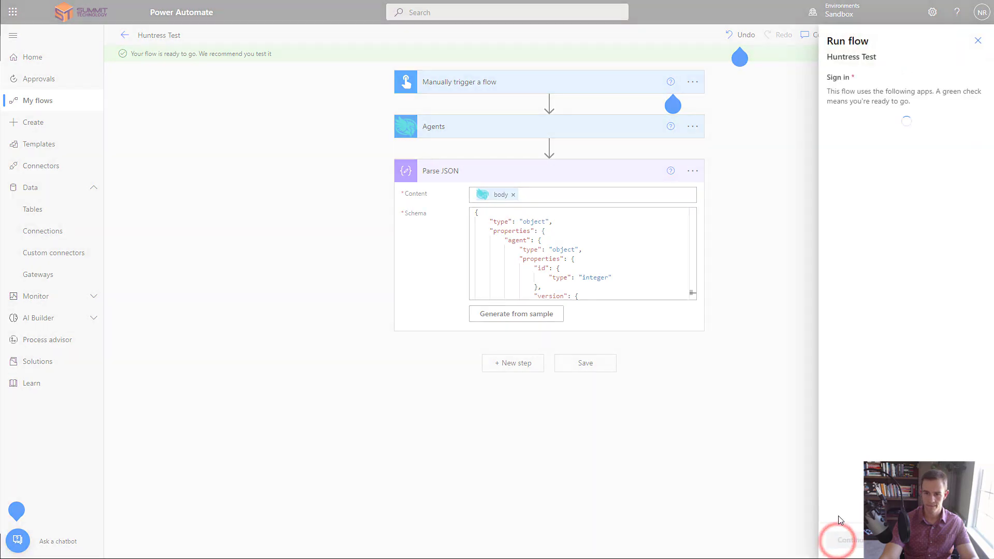
click(856, 549)
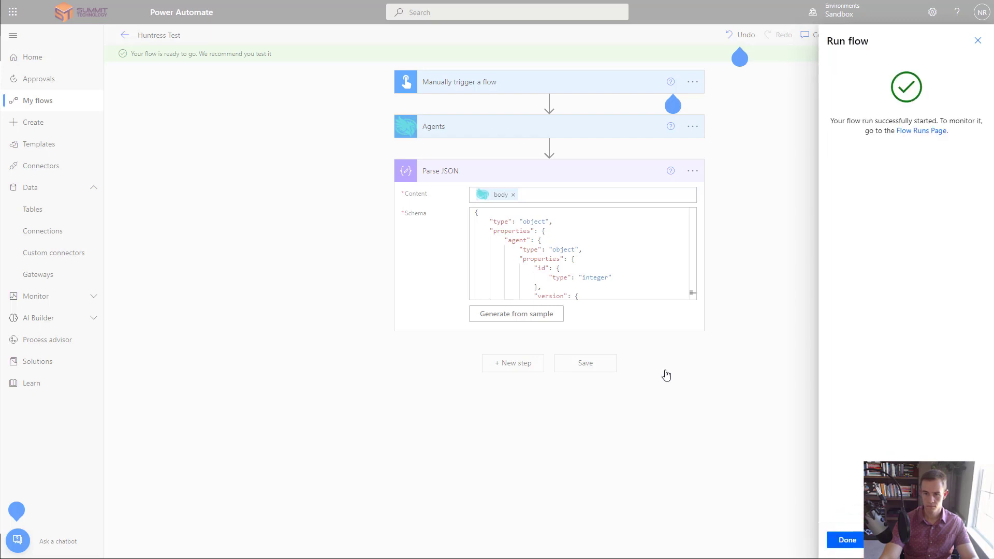
click(841, 543)
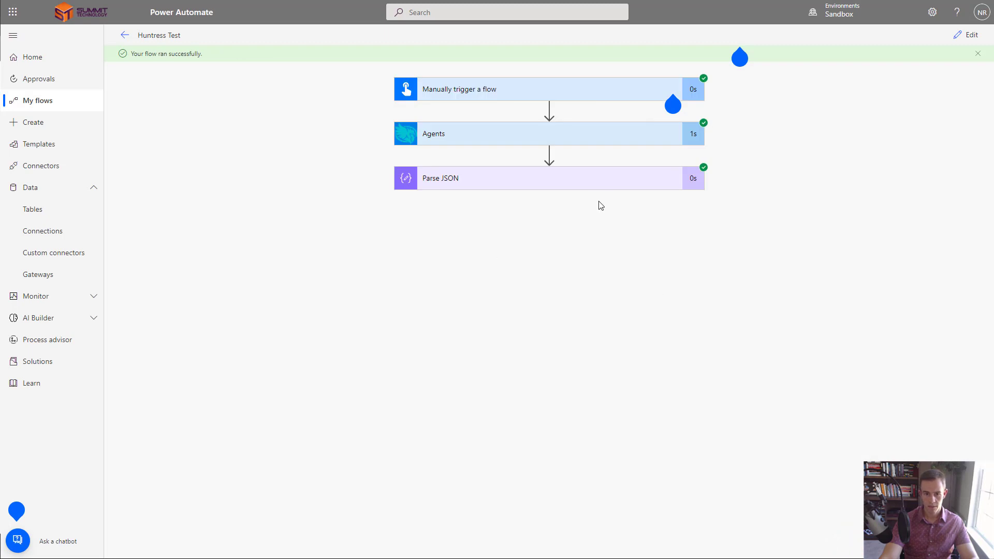
- Inspect the Parse JSON run outputs showing the parsed agent details, then collapse them
click(585, 180)
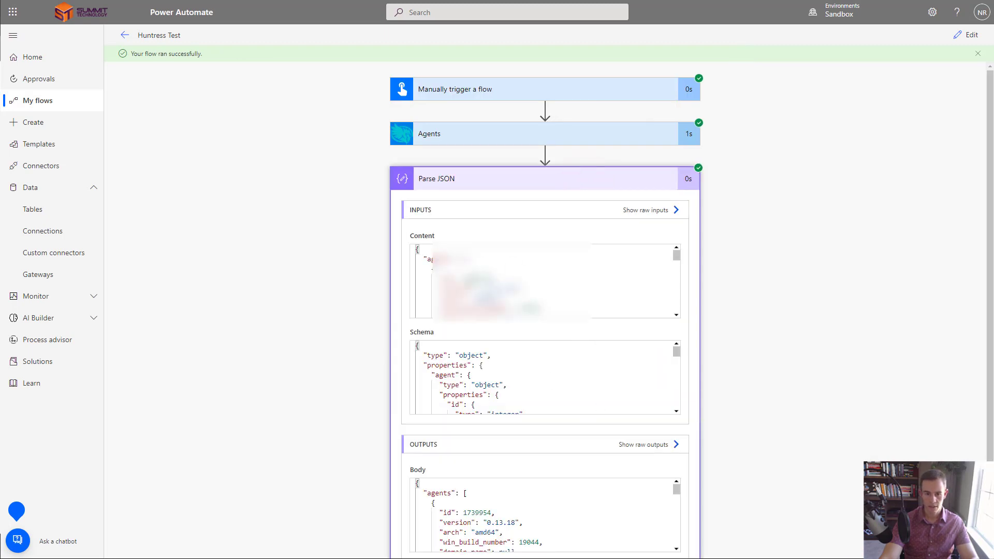
scroll(544, 281, down, 2)
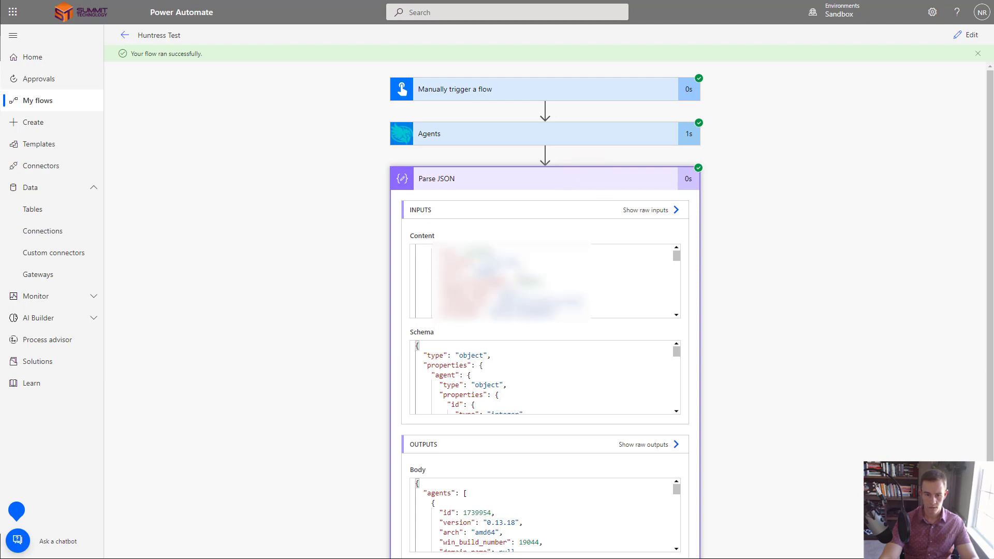
scroll(544, 281, down, 1)
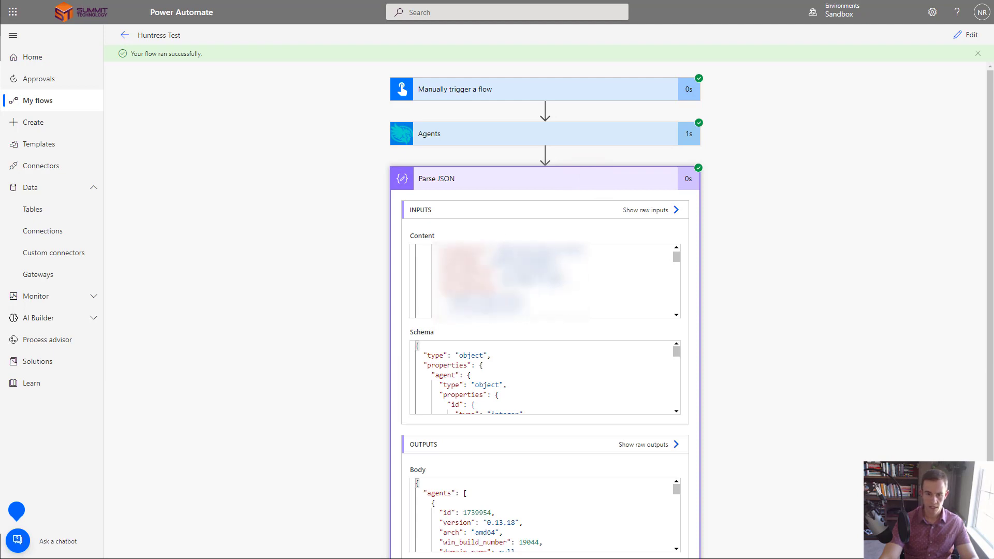
scroll(543, 282, down, 4)
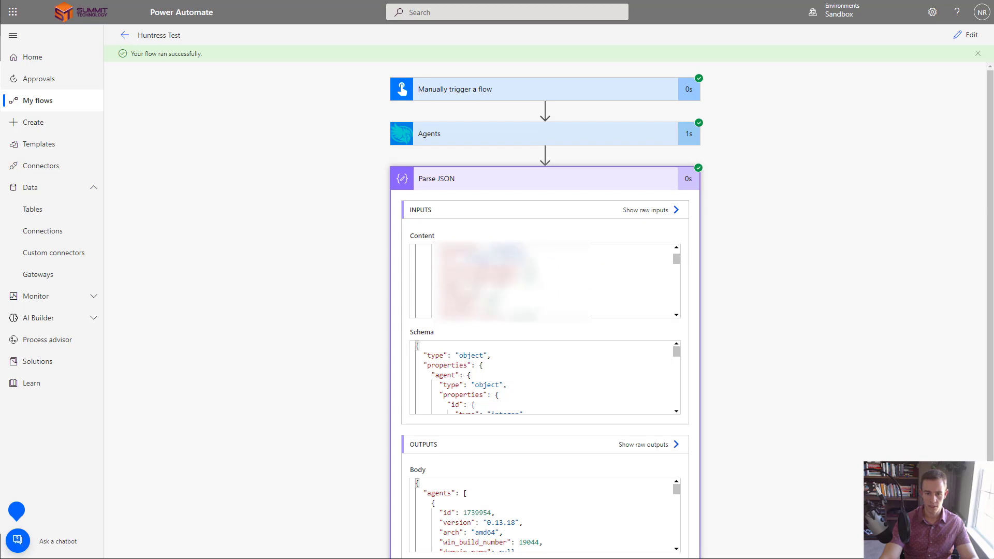
click(521, 176)
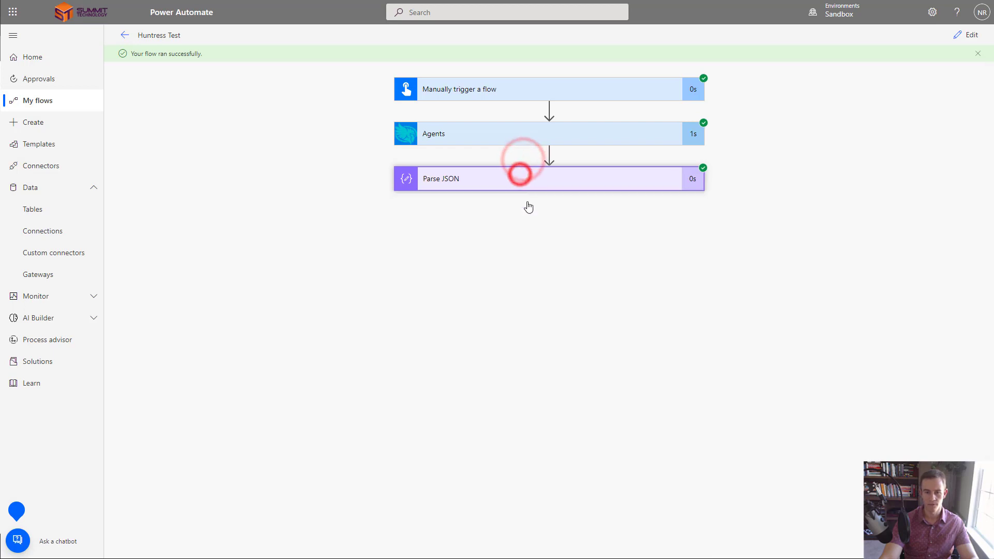
- Add a Compose action after Parse JSON and browse the parsed agent fields for its Inputs
click(959, 38)
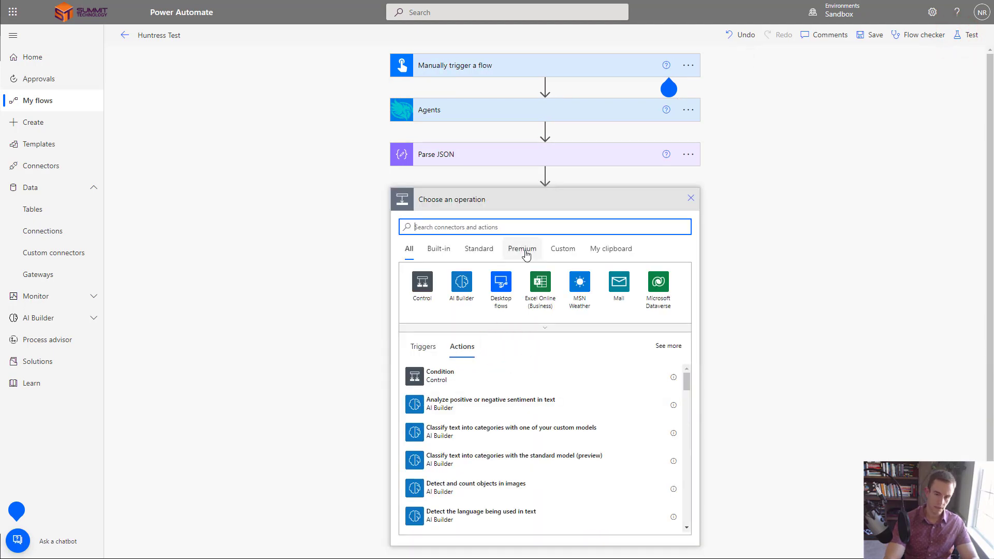
text(e)
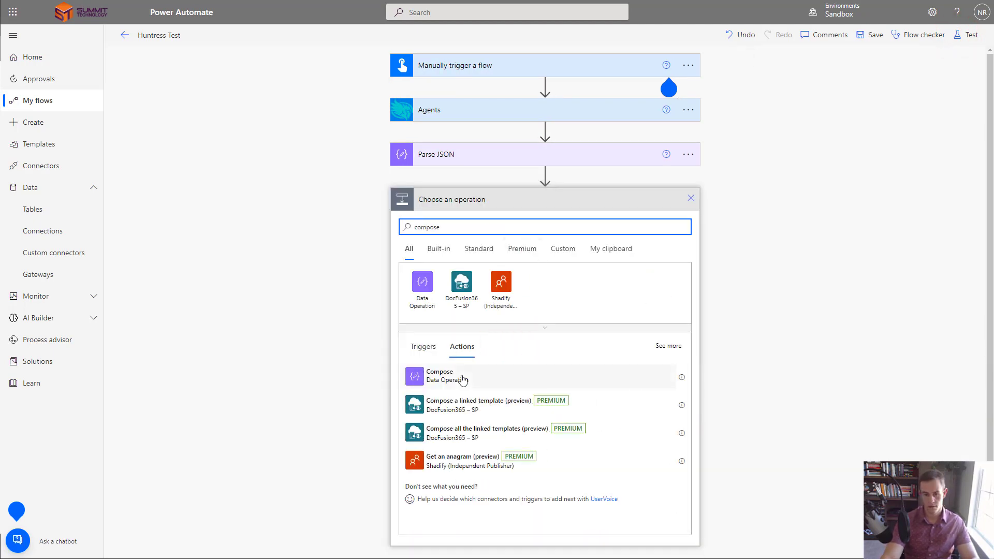
click(428, 376)
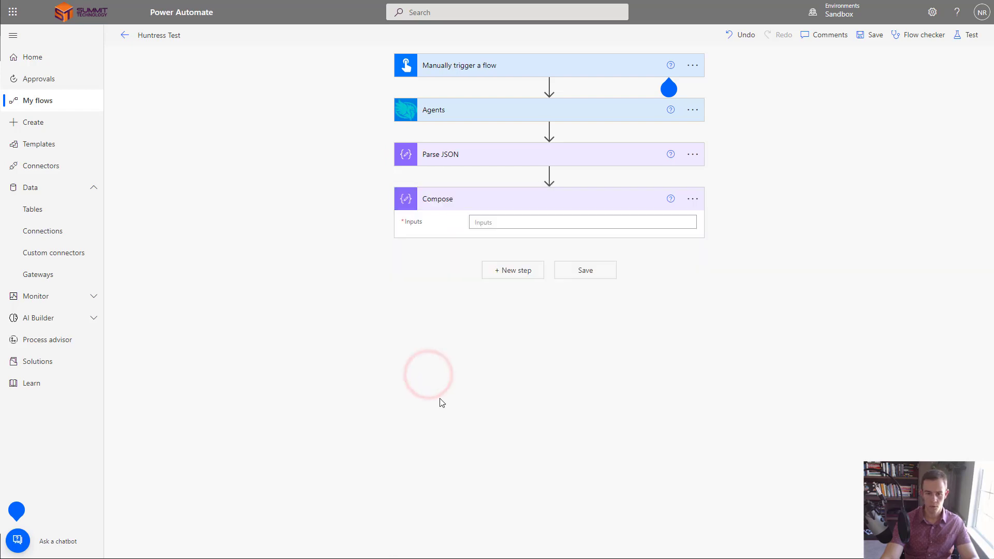
click(508, 229)
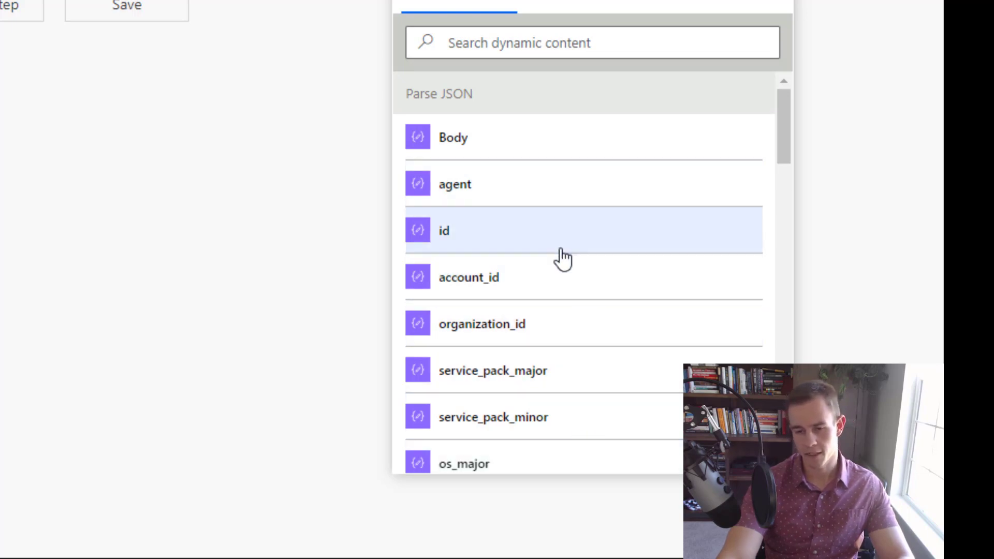
scroll(534, 215, down, 2)
scroll(534, 215, down, 11)
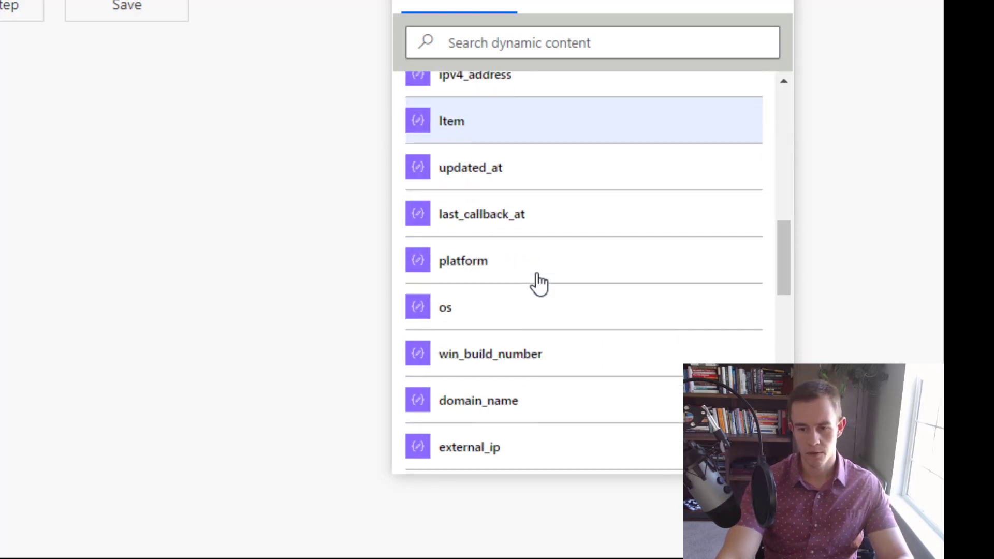
scroll(572, 418, down, 3)
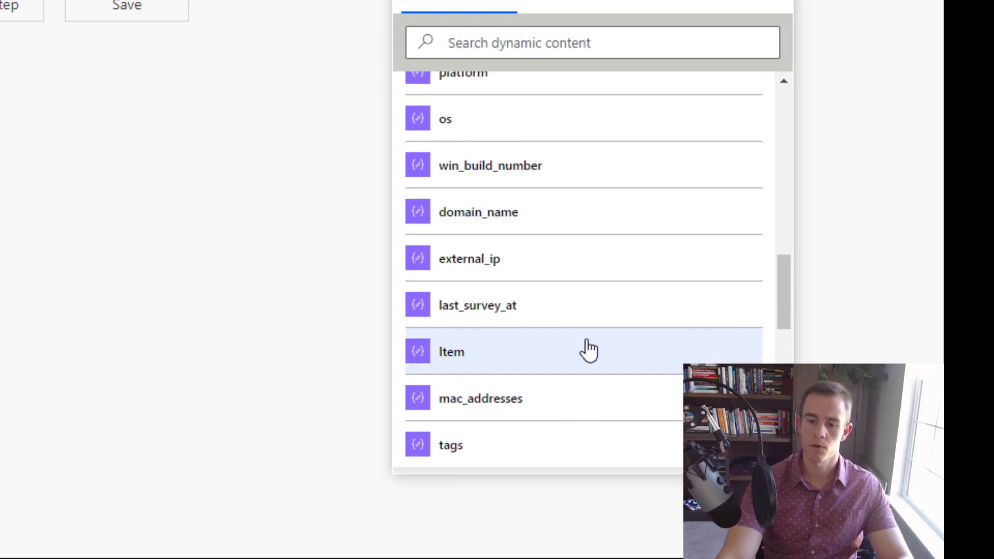